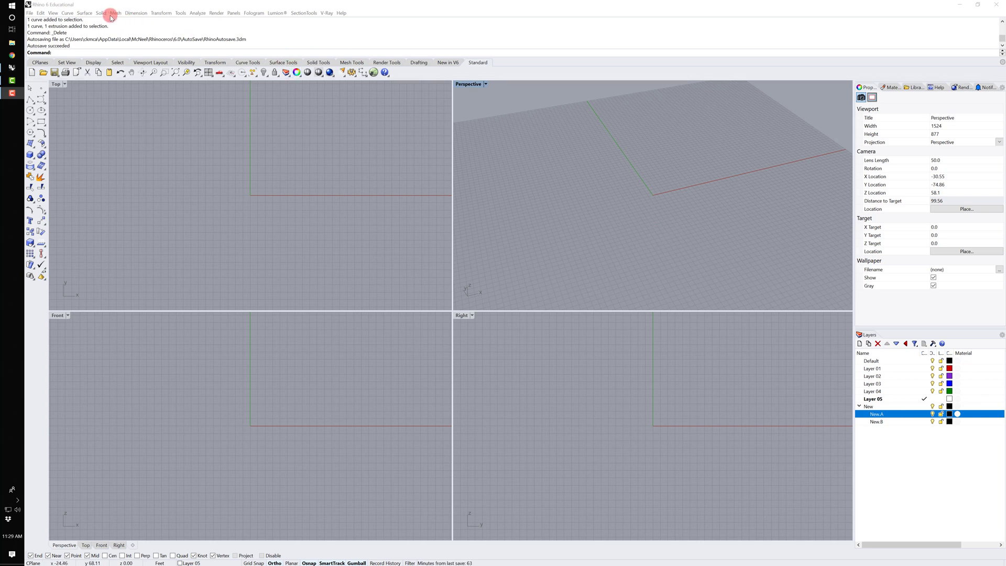
{"action": "left_click", "coordinate": [69, 13]}
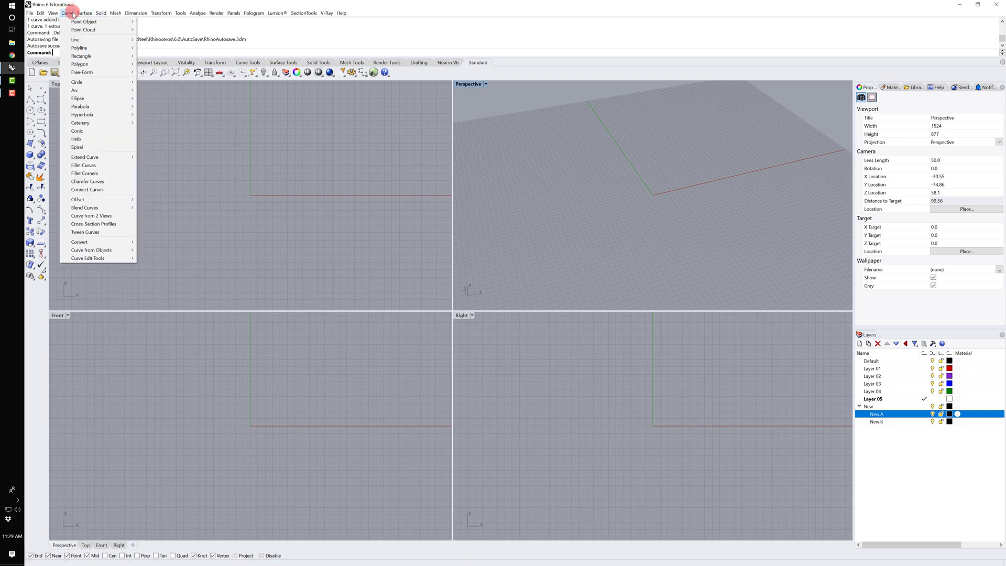
{"action": "left_click", "coordinate": [70, 13]}
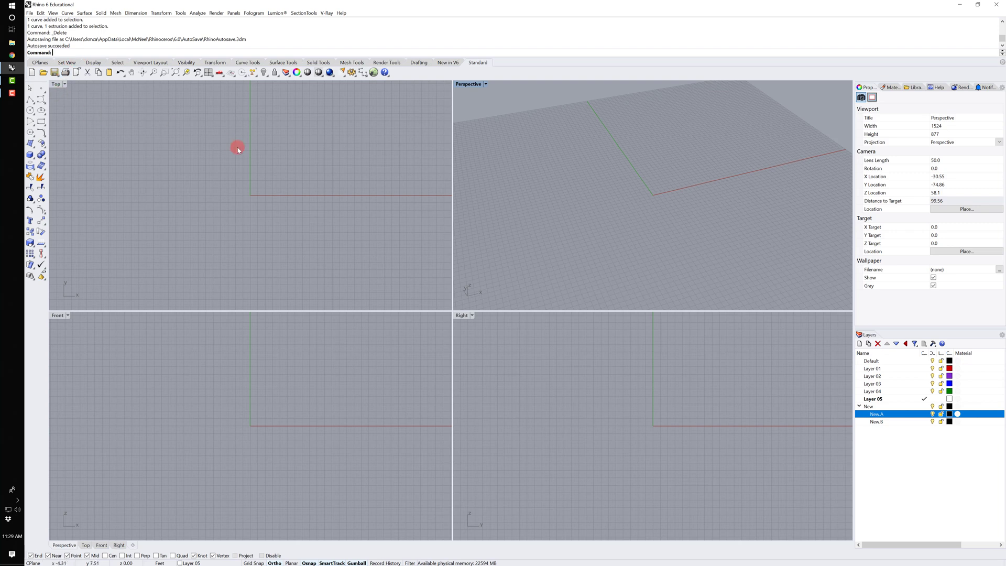
Examine the four viewports by panning the Top, Front and Right views and orbiting the Perspective view
{"action": "mouse_move", "coordinate": [252, 173]}
{"action": "right_mouse_down"}
{"action": "mouse_move", "coordinate": [254, 186]}
{"action": "mouse_move", "coordinate": [248, 177]}
{"action": "right_mouse_up"}
{"action": "right_click_drag", "start_coordinate": [261, 393], "coordinate": [258, 400]}
{"action": "right_click_drag", "start_coordinate": [648, 409], "coordinate": [657, 425]}
{"action": "right_click_drag", "start_coordinate": [620, 198], "coordinate": [643, 190]}
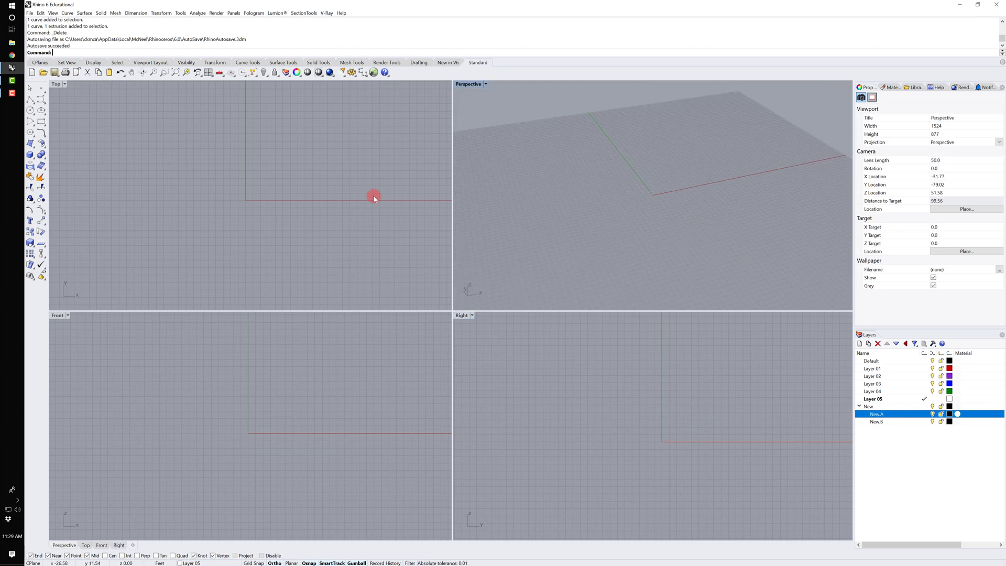
{"action": "mouse_move", "coordinate": [225, 183]}
{"action": "right_mouse_down"}
{"action": "mouse_move", "coordinate": [214, 160]}
{"action": "mouse_move", "coordinate": [220, 168]}
{"action": "right_mouse_up"}
{"action": "right_click_drag", "start_coordinate": [251, 406], "coordinate": [233, 412]}
{"action": "mouse_move", "coordinate": [593, 409]}
{"action": "right_mouse_down"}
{"action": "mouse_move", "coordinate": [651, 409]}
{"action": "mouse_move", "coordinate": [604, 408]}
{"action": "right_mouse_up"}
{"action": "right_click_drag", "start_coordinate": [655, 231], "coordinate": [655, 195]}
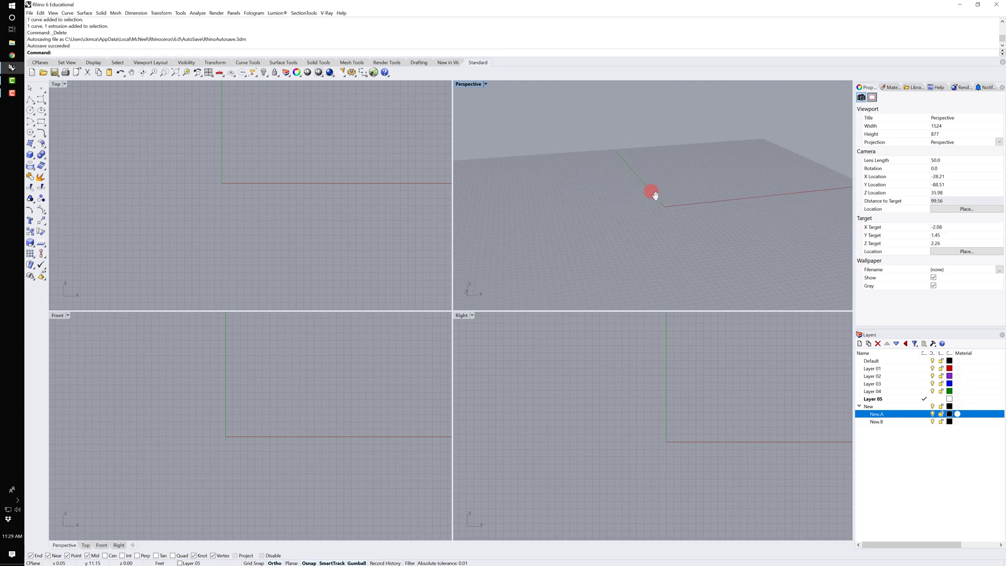
{"action": "right_click_drag", "start_coordinate": [231, 187], "coordinate": [236, 196]}
{"action": "right_click_drag", "start_coordinate": [243, 431], "coordinate": [261, 428]}
{"action": "right_click_drag", "start_coordinate": [638, 436], "coordinate": [628, 441]}
Try window and crossing selection boxes in both directions over the empty area of the Perspective viewport
{"action": "left_click_drag", "start_coordinate": [635, 421], "coordinate": [604, 404]}
{"action": "left_click", "coordinate": [577, 170]}
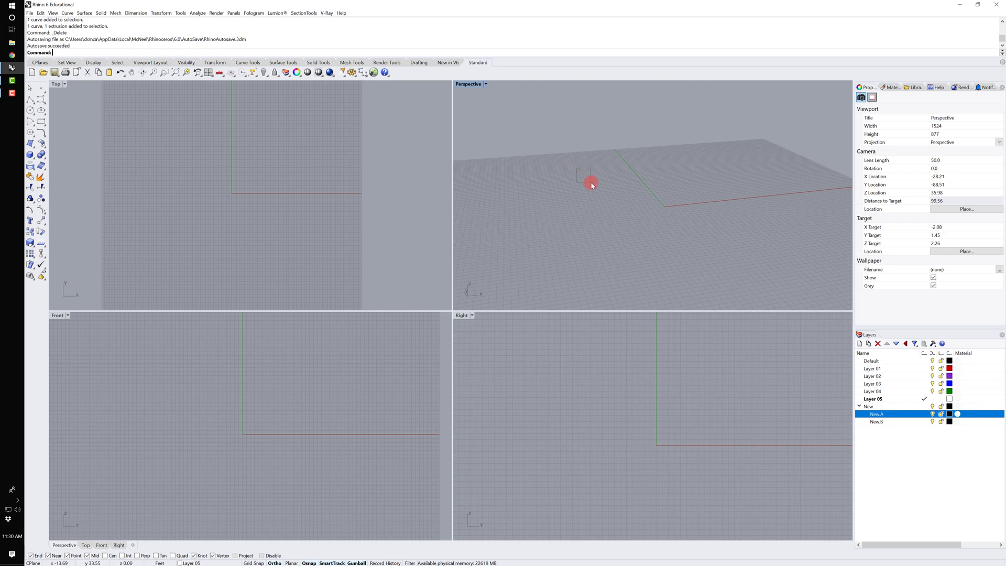
{"action": "scroll", "coordinate": [600, 154], "scroll_direction": "down", "scroll_amount": 3}
{"action": "right_click_drag", "start_coordinate": [606, 150], "coordinate": [579, 171]}
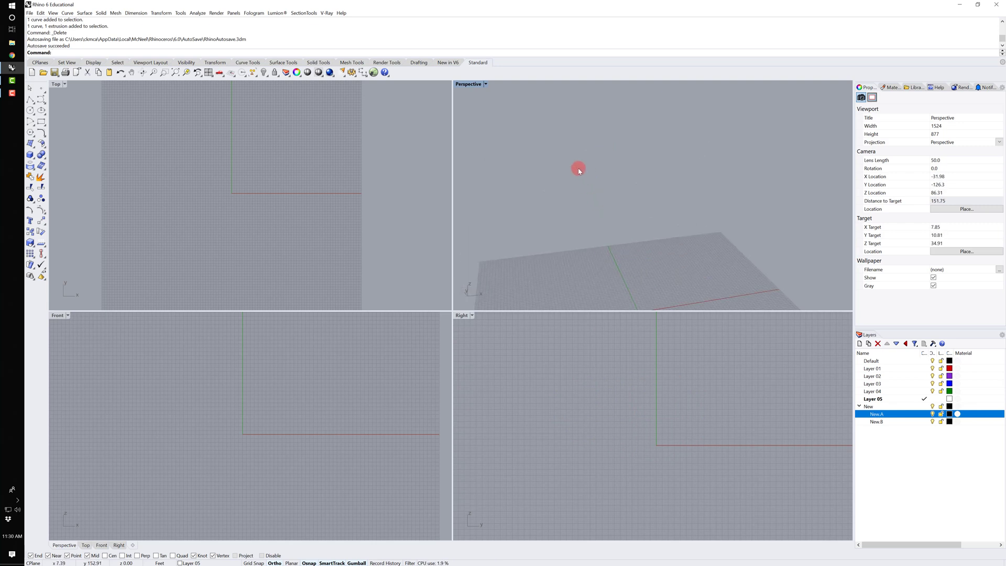
{"action": "left_click_drag", "start_coordinate": [563, 120], "coordinate": [643, 201]}
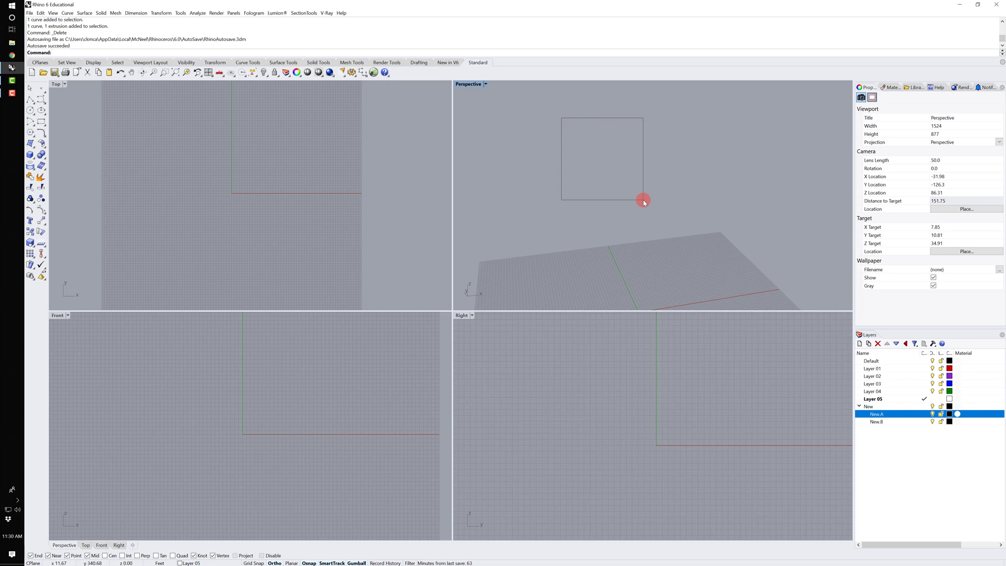
{"action": "left_click_drag", "start_coordinate": [644, 201], "coordinate": [650, 203]}
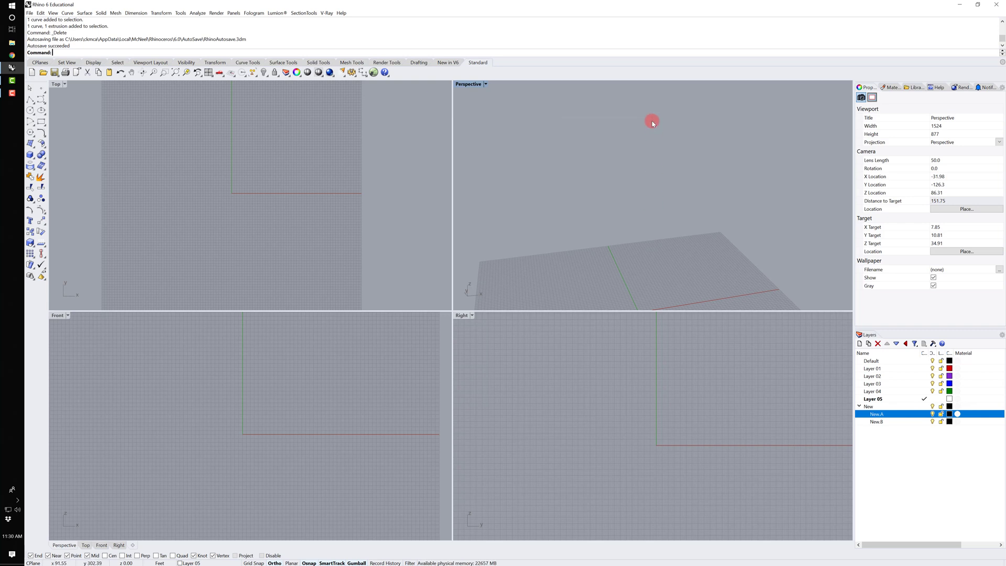
{"action": "left_click_drag", "start_coordinate": [651, 122], "coordinate": [560, 214]}
{"action": "left_click_drag", "start_coordinate": [652, 213], "coordinate": [567, 131]}
{"action": "left_click_drag", "start_coordinate": [555, 229], "coordinate": [667, 117]}
{"action": "left_click_drag", "start_coordinate": [666, 117], "coordinate": [570, 221]}
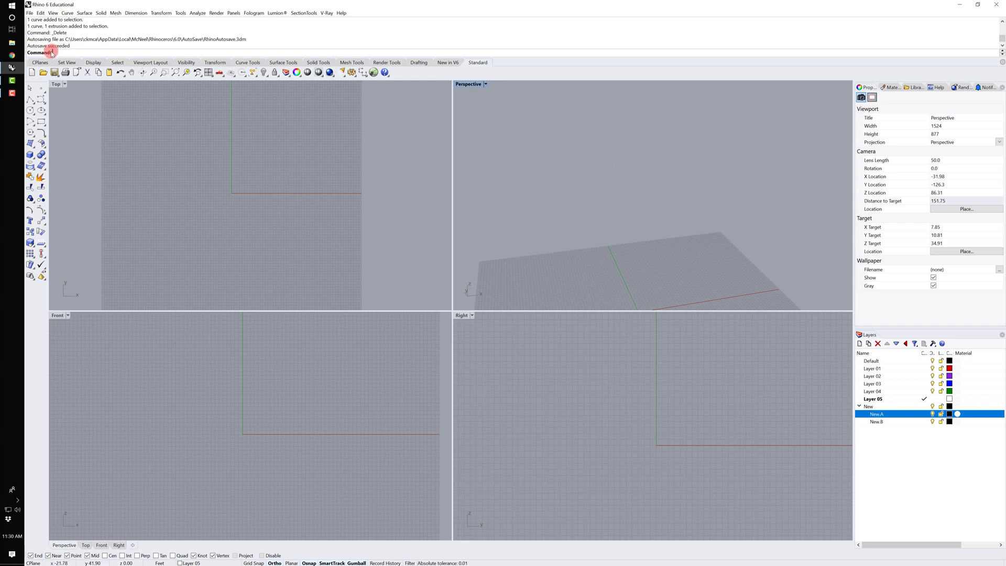
Draw a slightly sloping line in the Top viewport starting near the origin, with Ortho turned off
{"action": "right_click_drag", "start_coordinate": [193, 142], "coordinate": [193, 153]}
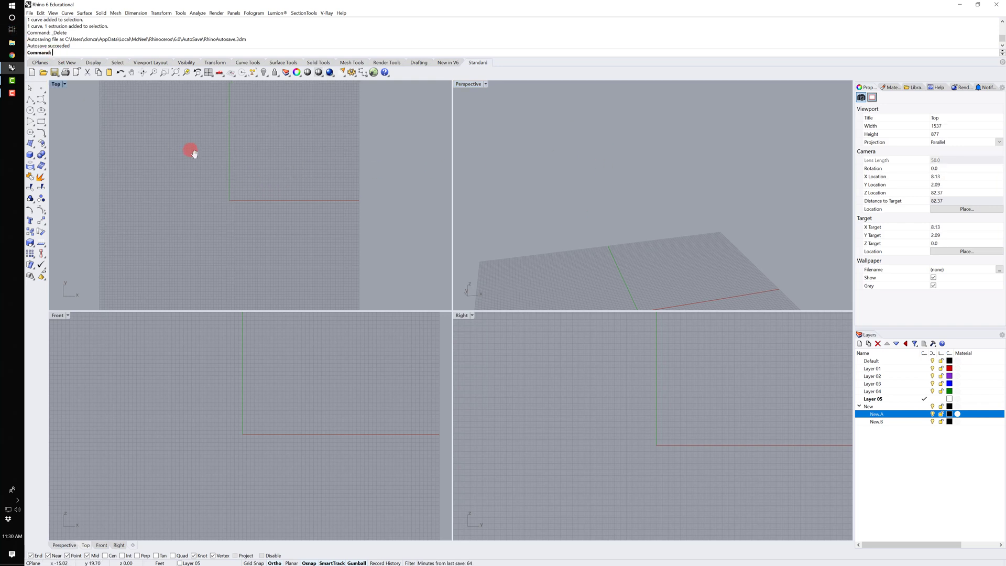
{"action": "key", "text": "Return"}
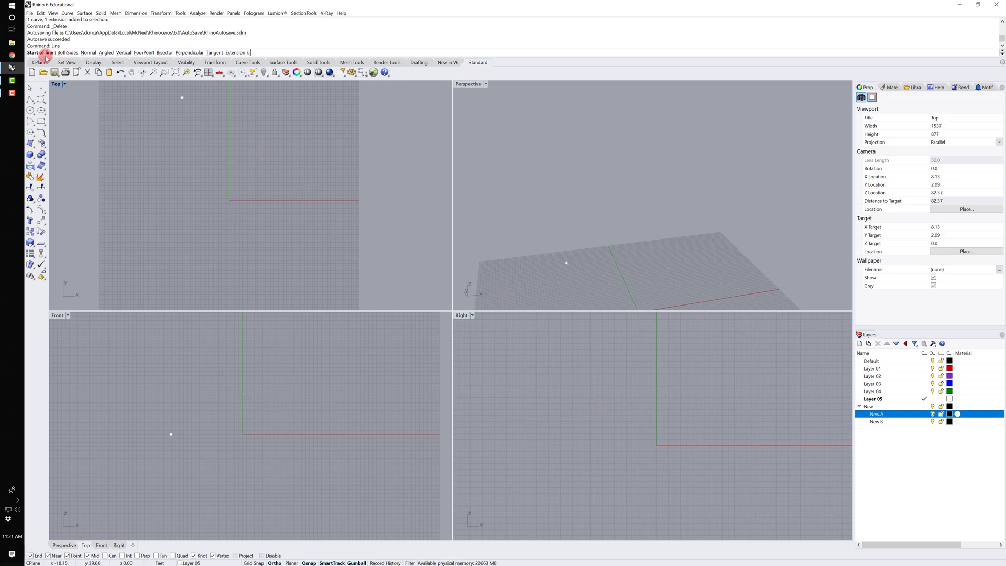
{"action": "left_click", "coordinate": [236, 194]}
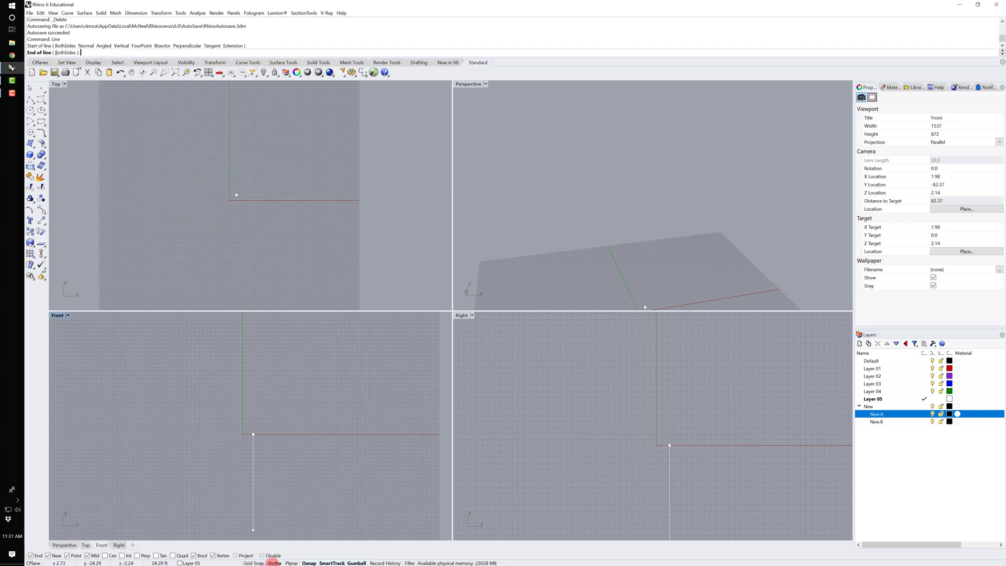
{"action": "left_click", "coordinate": [274, 562]}
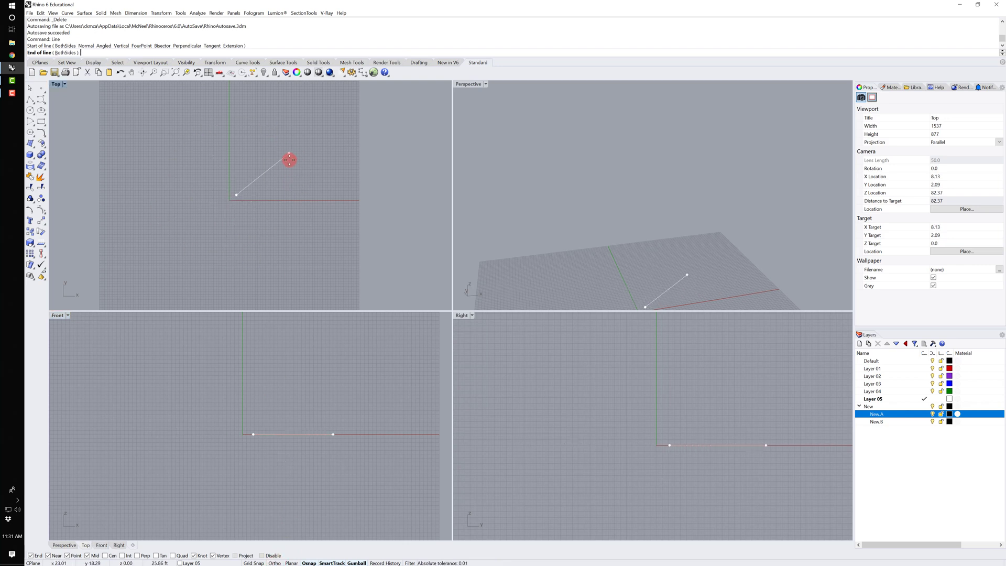
{"action": "key", "text": "F8"}
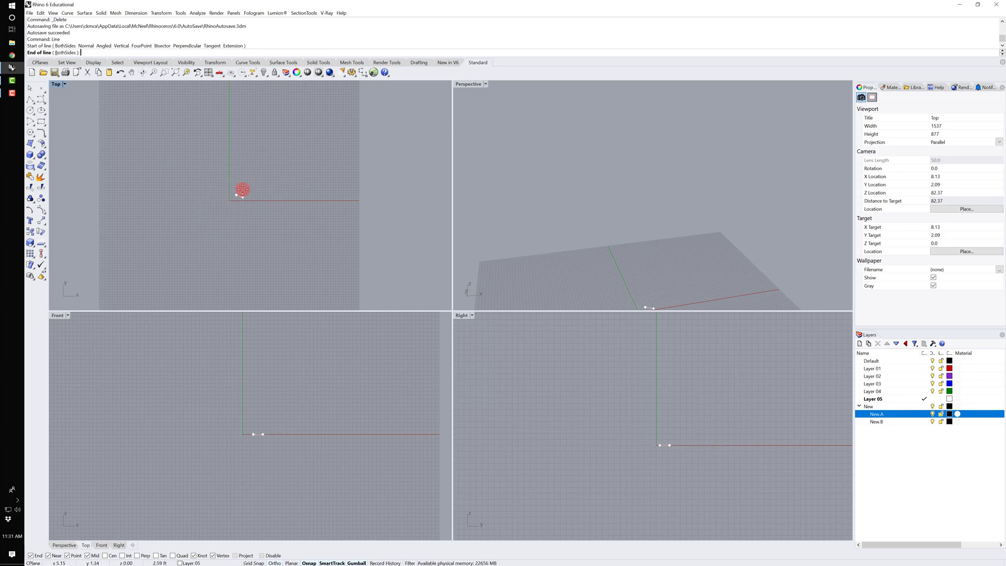
{"action": "left_click", "coordinate": [318, 177]}
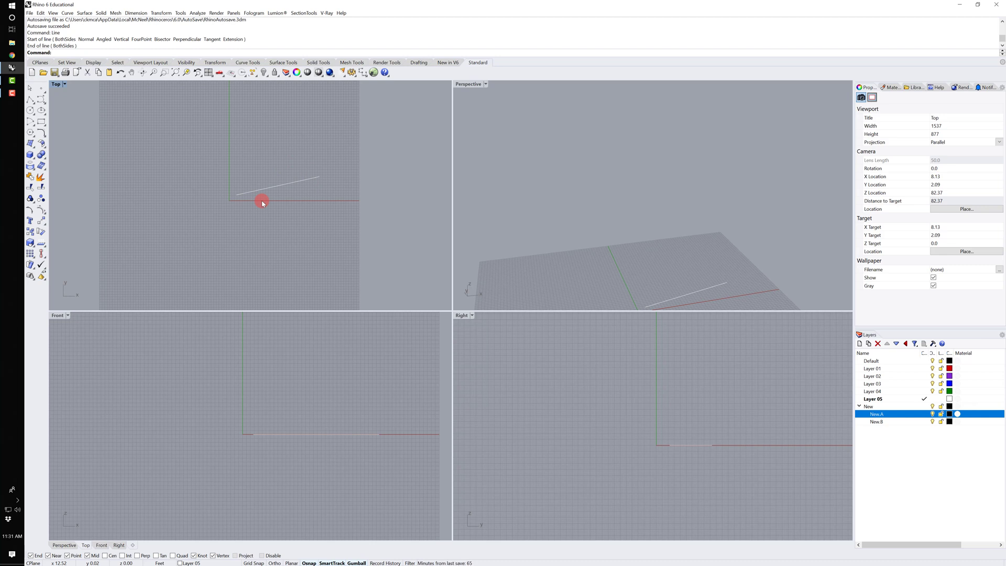
Pick the line directly in the Perspective viewport and clear the selection
{"action": "left_click_drag", "start_coordinate": [237, 197], "coordinate": [313, 177]}
{"action": "left_click", "coordinate": [300, 192]}
{"action": "right_click_drag", "start_coordinate": [301, 233], "coordinate": [269, 229]}
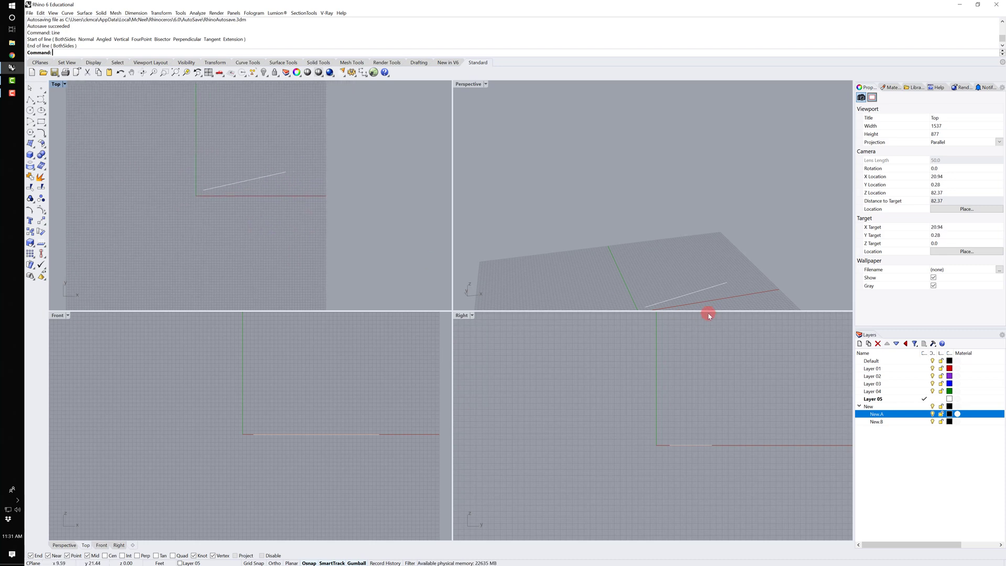
{"action": "left_click", "coordinate": [680, 296]}
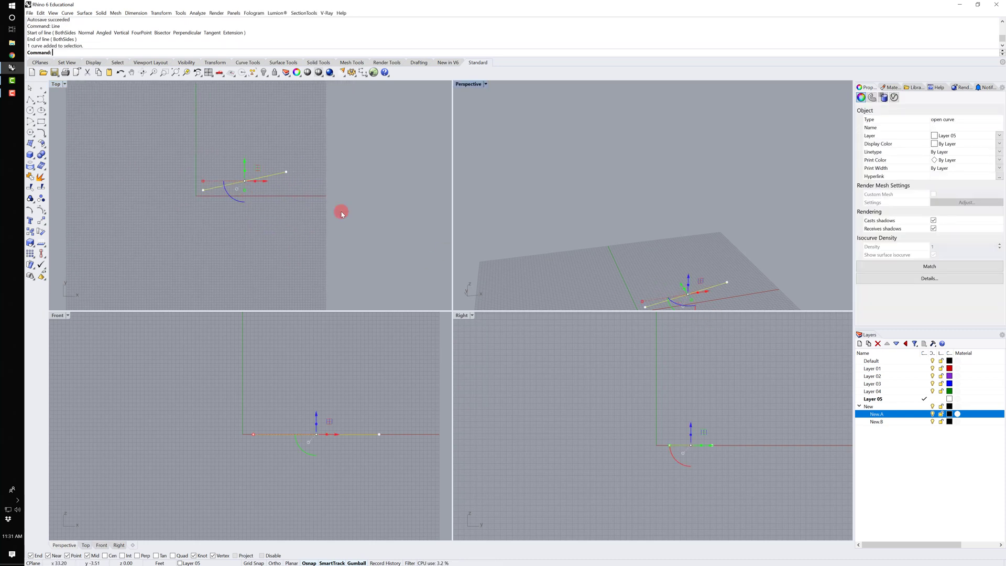
{"action": "left_click", "coordinate": [727, 265]}
Select the line with a crossing box over its far end in the Perspective viewport and deselect it
{"action": "right_click_drag", "start_coordinate": [732, 261], "coordinate": [662, 187], "text": "shift"}
{"action": "left_click_drag", "start_coordinate": [688, 179], "coordinate": [625, 254]}
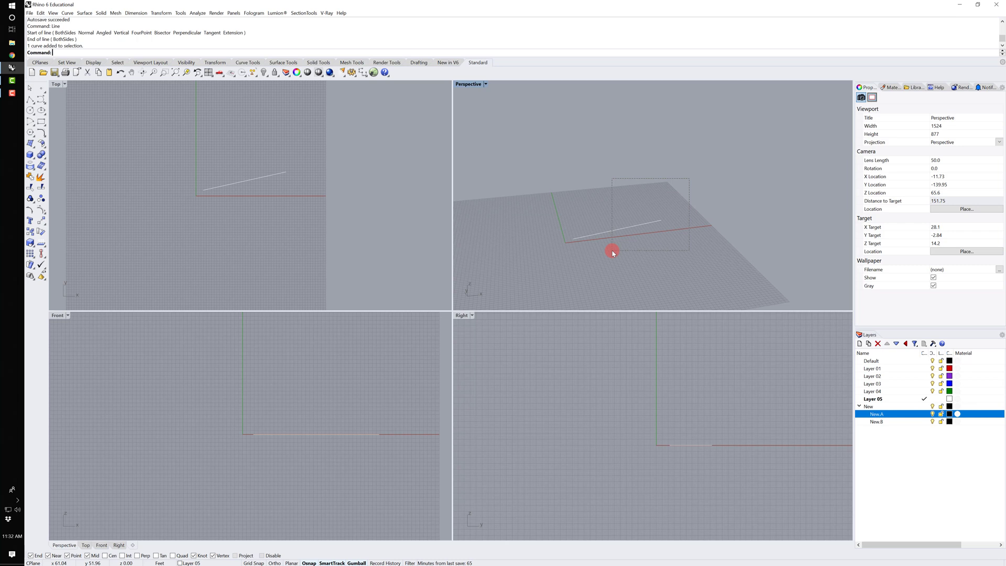
{"action": "left_click_drag", "start_coordinate": [613, 253], "coordinate": [614, 252]}
{"action": "left_click", "coordinate": [662, 234]}
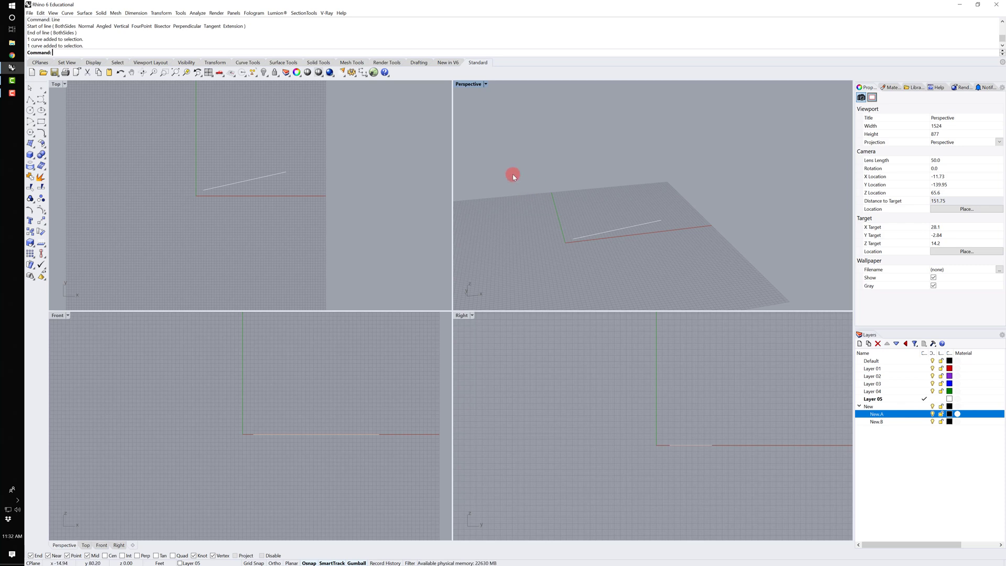
Try window selections in the Perspective viewport that enclose only part of the line and one that encloses it fully
{"action": "left_click_drag", "start_coordinate": [513, 175], "coordinate": [632, 277]}
{"action": "left_click_drag", "start_coordinate": [632, 277], "coordinate": [628, 265]}
{"action": "left_click_drag", "start_coordinate": [514, 170], "coordinate": [693, 277]}
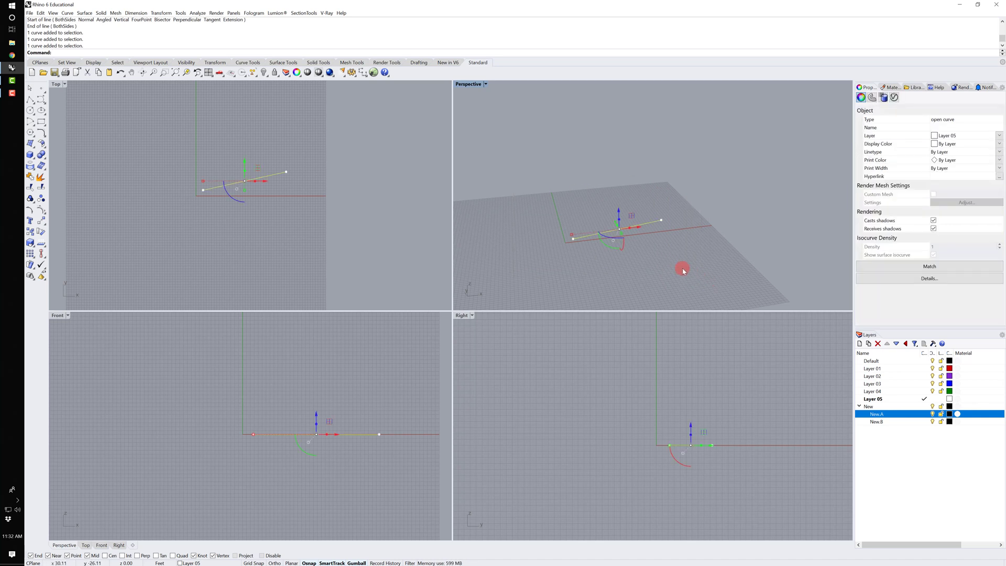
{"action": "left_click_drag", "start_coordinate": [488, 156], "coordinate": [646, 293]}
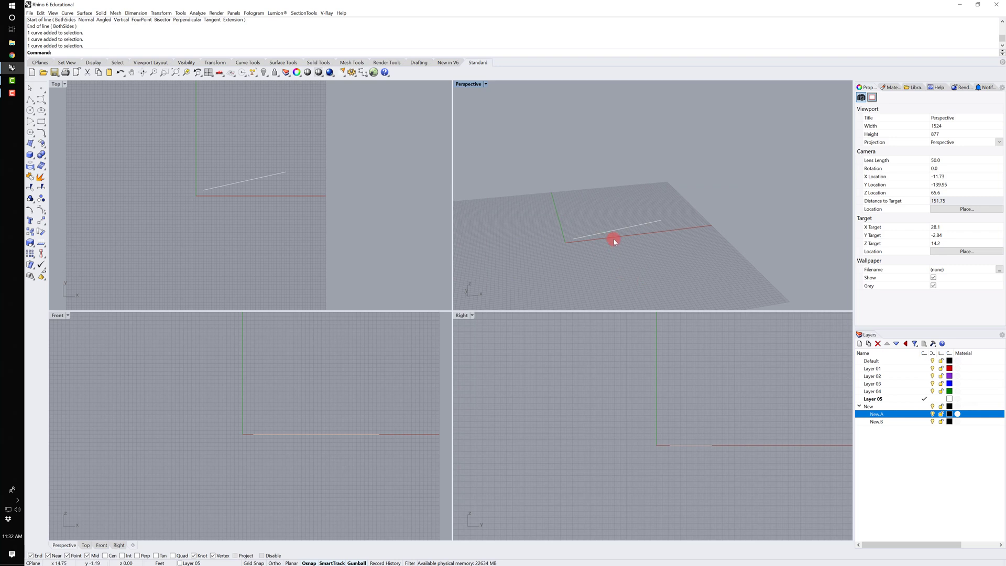
Select the line and zoom the Perspective viewport to it using the Zoom command's Selected option
{"action": "scroll", "coordinate": [608, 233], "scroll_direction": "up", "scroll_amount": 5}
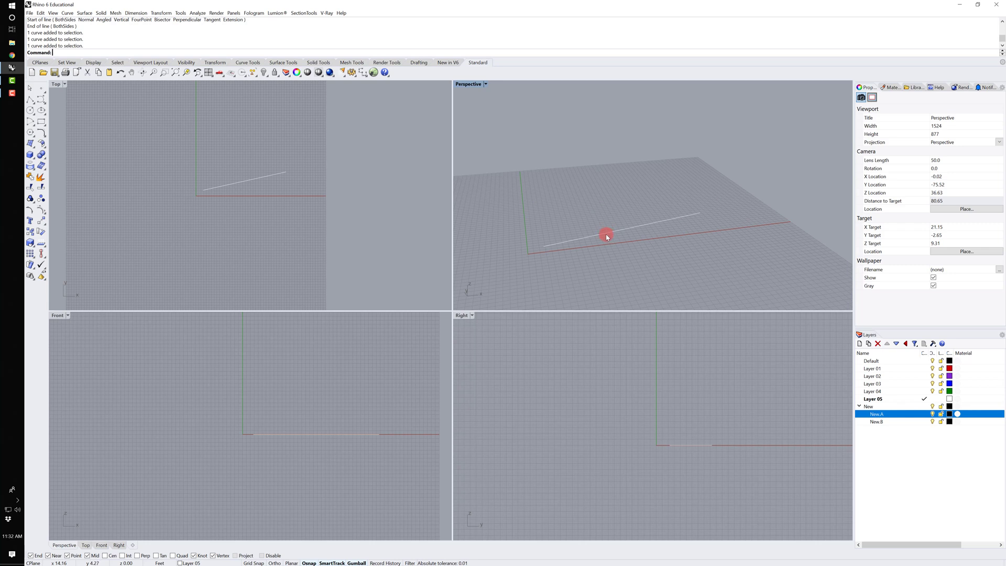
{"action": "left_click", "coordinate": [612, 234]}
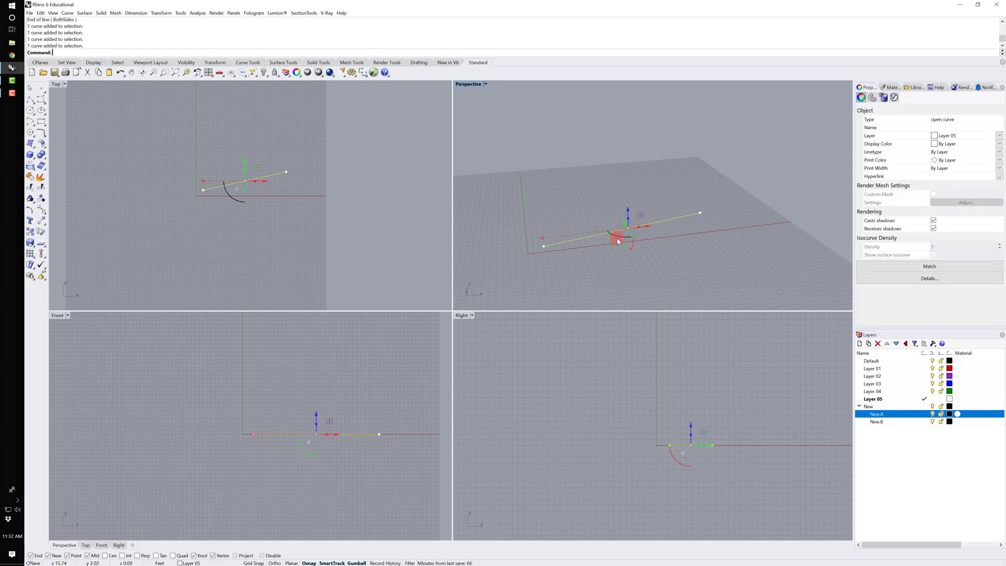
{"action": "key", "text": "Return"}
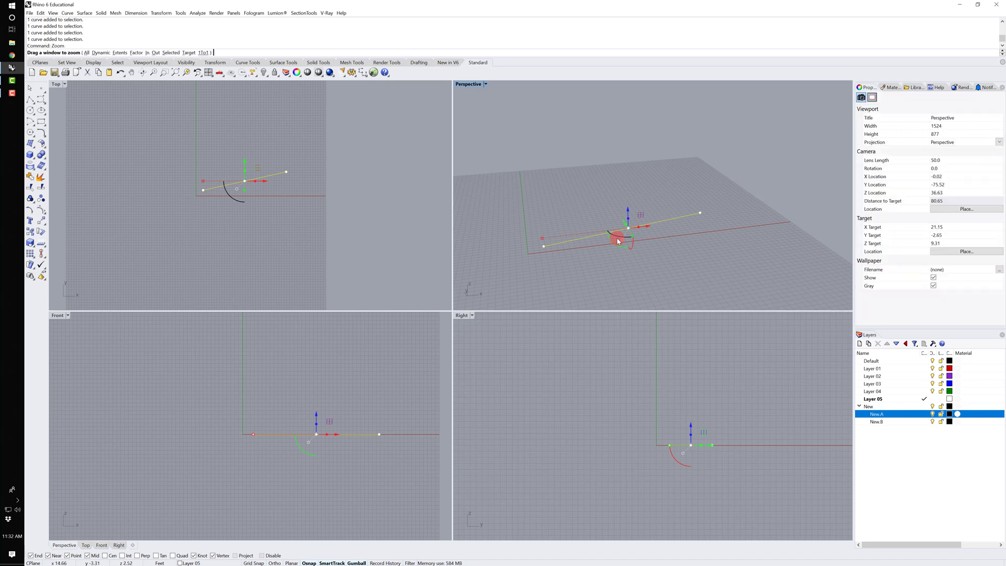
{"action": "left_click", "coordinate": [68, 62]}
{"action": "left_click", "coordinate": [87, 53]}
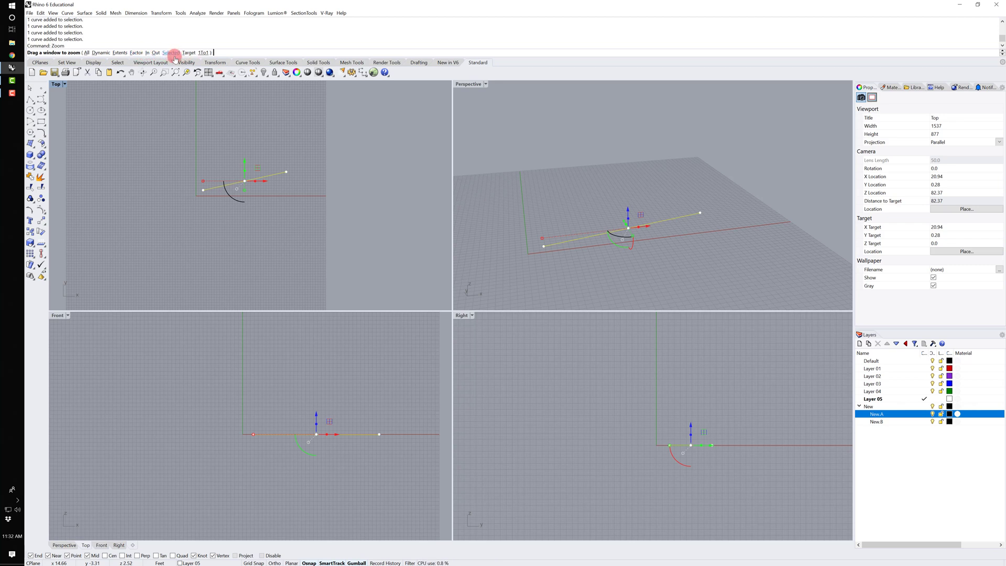
{"action": "left_click", "coordinate": [637, 268]}
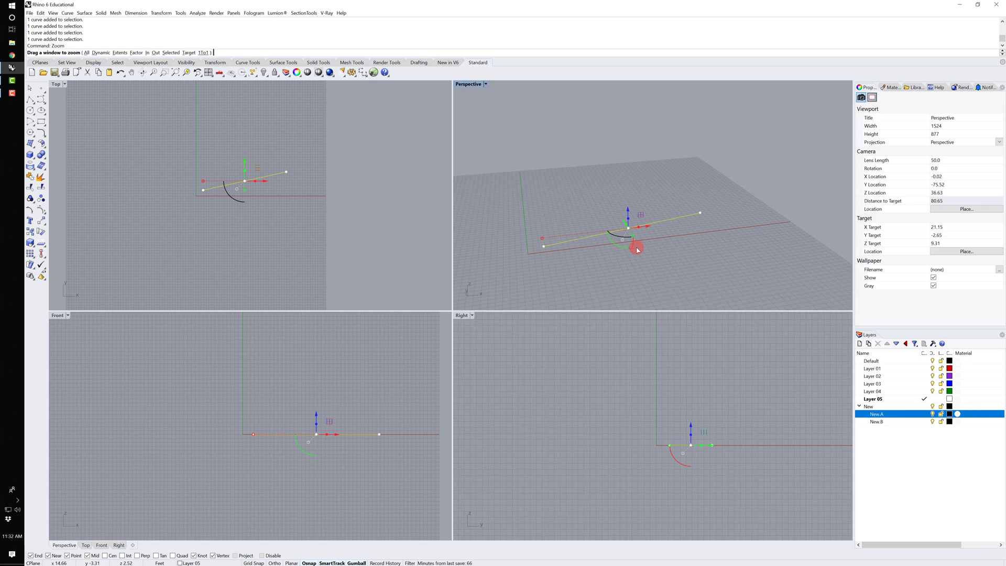
{"action": "key", "text": "ctrl+Tab"}
{"action": "left_click", "coordinate": [539, 212]}
{"action": "key", "text": "ctrl+Tab"}
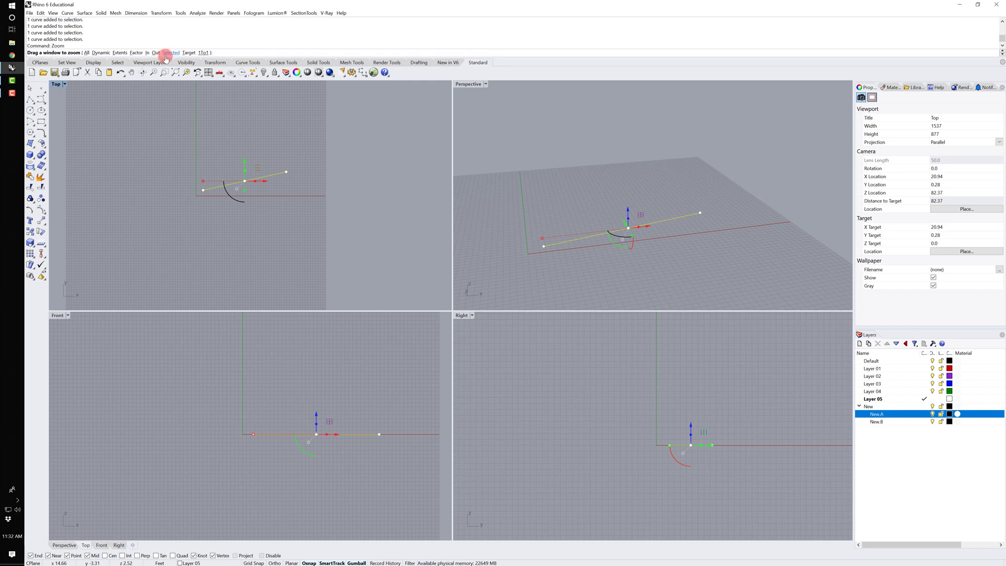
{"action": "key", "text": "Return"}
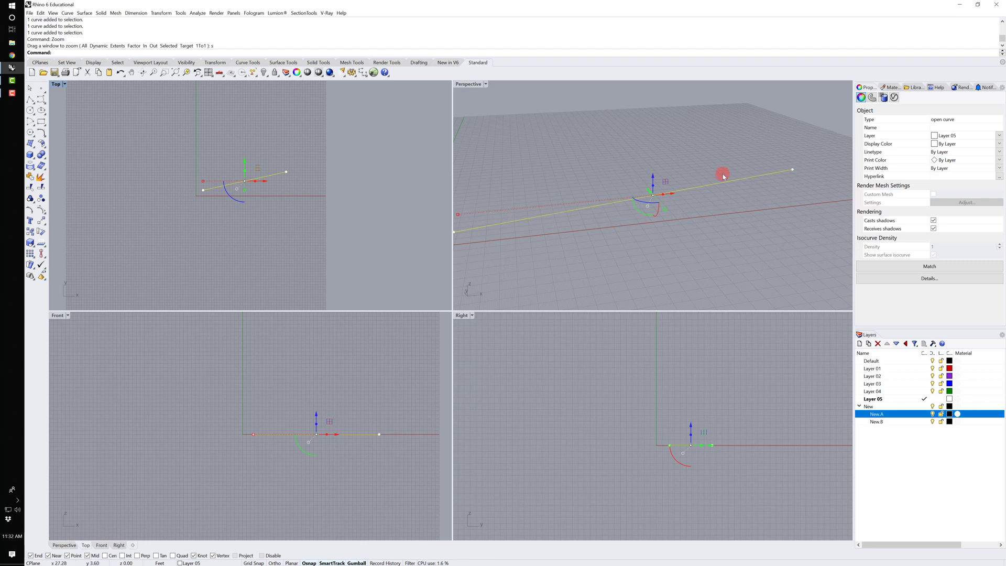
Zoom the Right viewport to the selected line
{"action": "right_click_drag", "start_coordinate": [653, 414], "coordinate": [627, 407]}
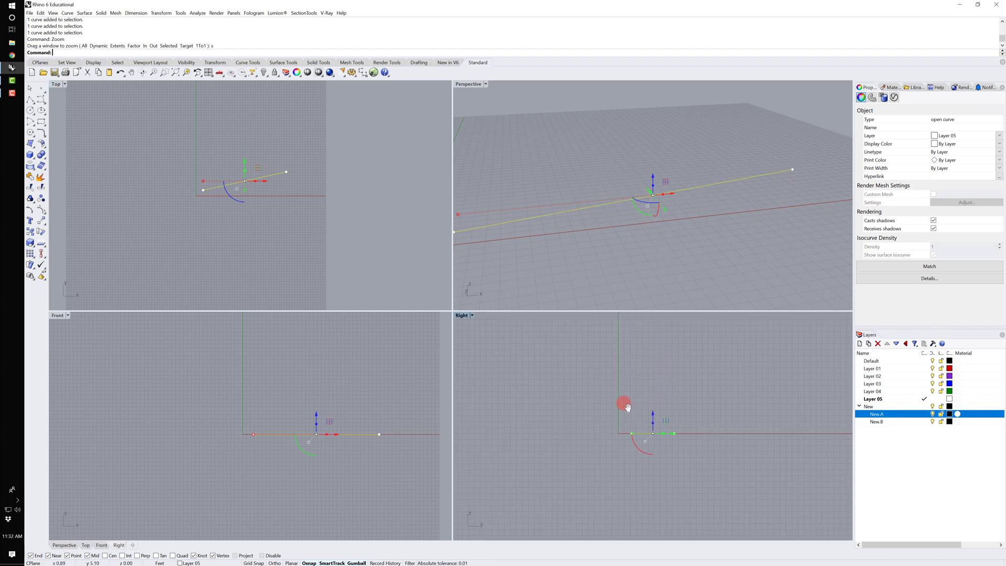
{"action": "type", "text": "Z"}
{"action": "key", "text": "Return"}
{"action": "type", "text": "s"}
{"action": "key", "text": "Return"}
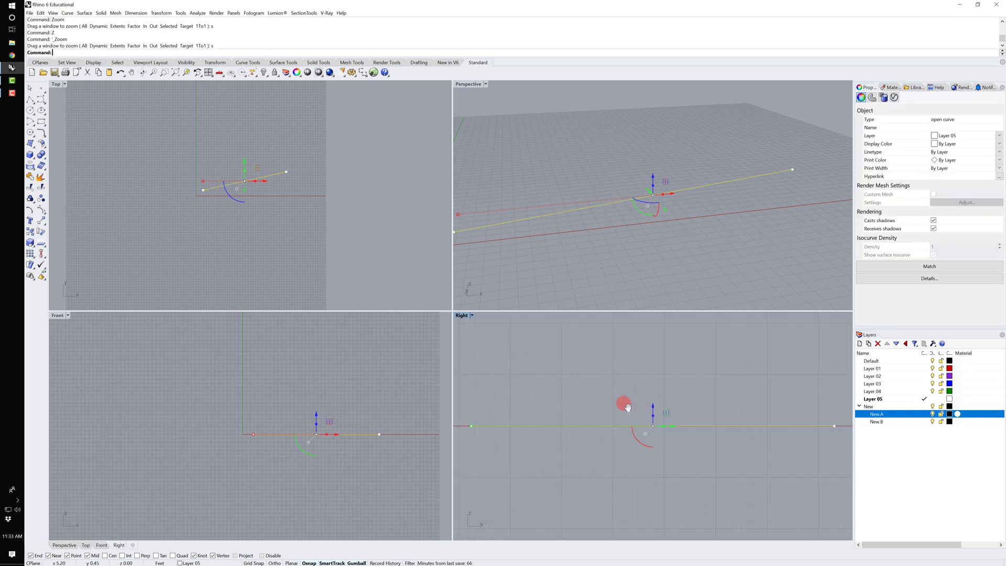
Zoom the Front and Top viewports to the selected line
{"action": "mouse_move", "coordinate": [333, 401]}
{"action": "right_mouse_down"}
{"action": "mouse_move", "coordinate": [339, 382]}
{"action": "mouse_move", "coordinate": [291, 378]}
{"action": "right_mouse_up"}
{"action": "type", "text": "ZS"}
{"action": "key", "text": "Return"}
{"action": "right_click_drag", "start_coordinate": [305, 239], "coordinate": [299, 225]}
{"action": "type", "text": "Z"}
{"action": "key", "text": "Return"}
{"action": "type", "text": "s"}
{"action": "key", "text": "Return"}
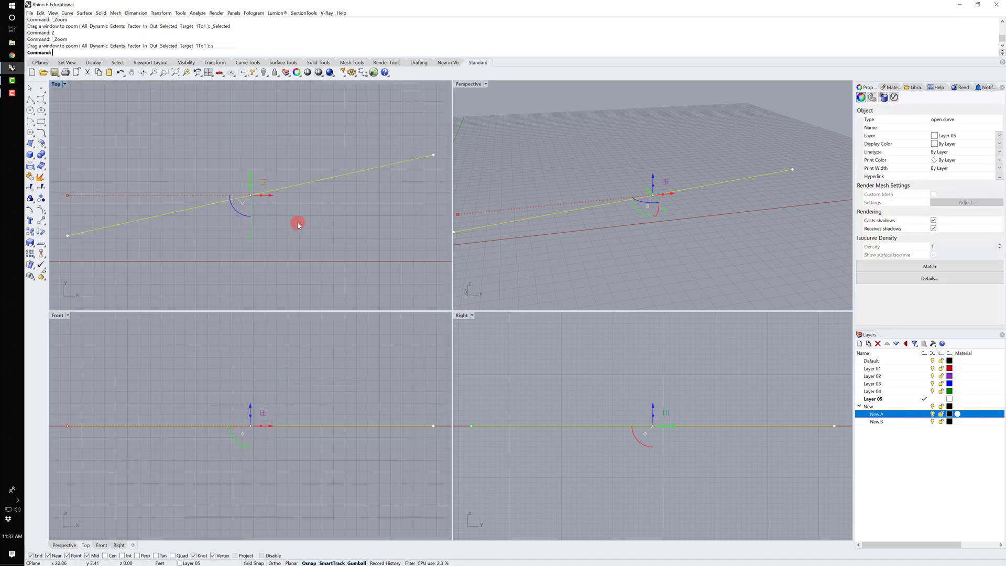
Clear the selection, start the Line command and review the object snap settings, toggling Osnap off and back on
{"action": "left_click", "coordinate": [583, 148]}
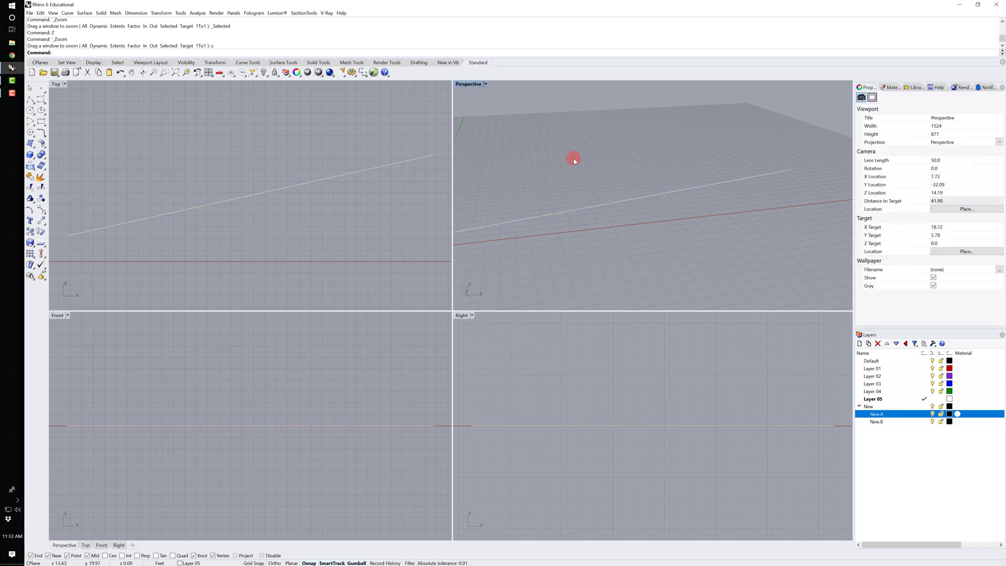
{"action": "type", "text": "Line"}
{"action": "key", "text": "Return"}
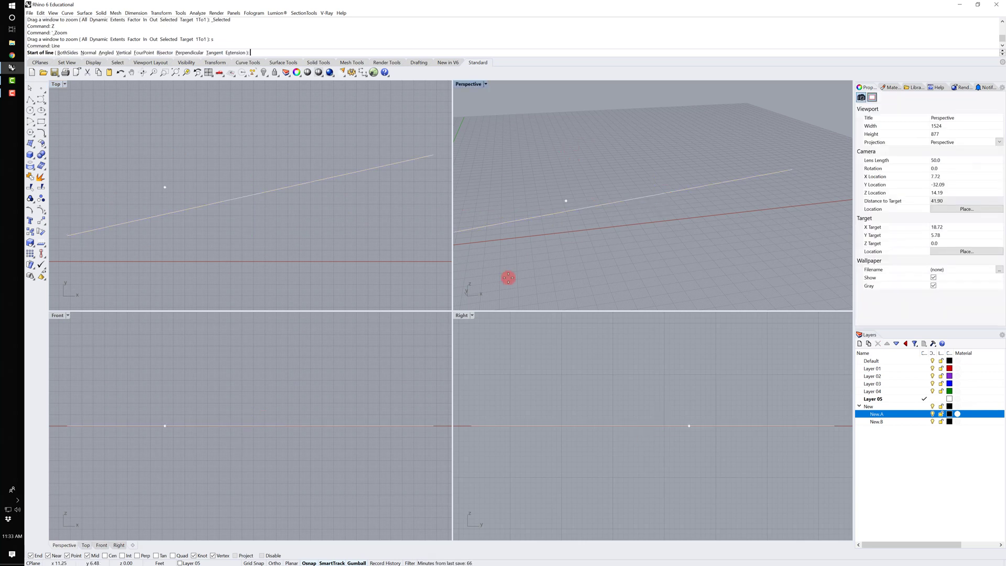
{"action": "left_click", "coordinate": [308, 563]}
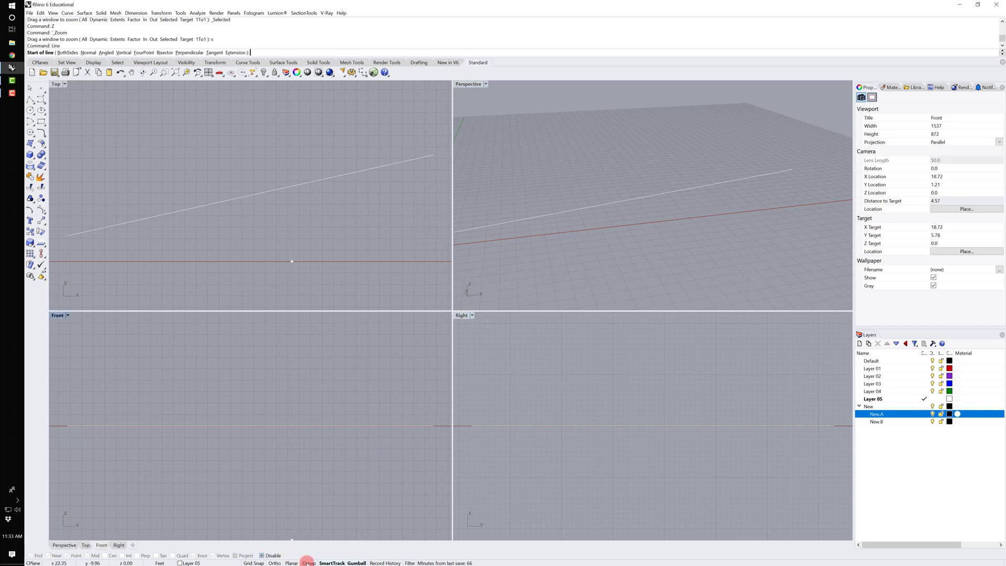
{"action": "left_click", "coordinate": [309, 562]}
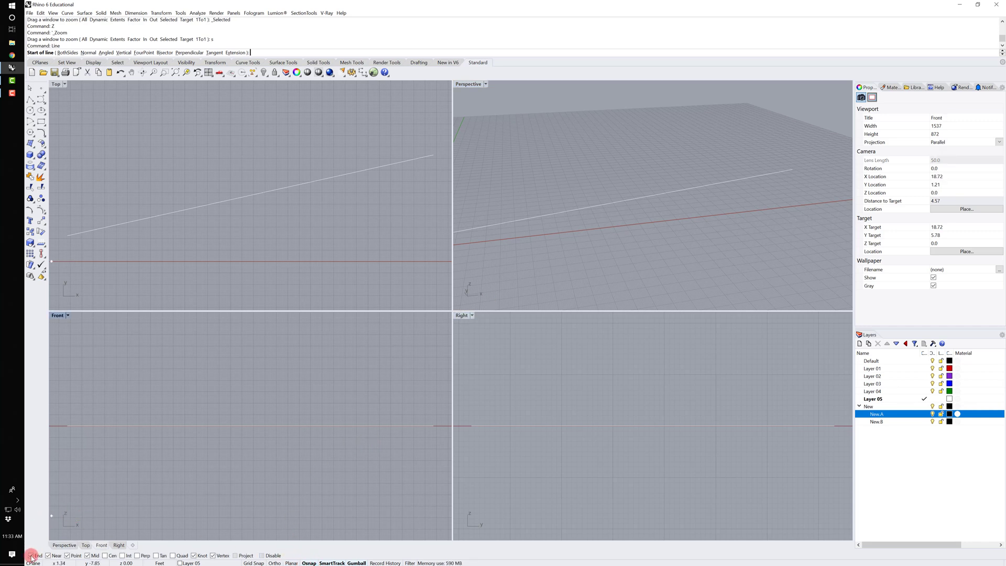
{"action": "left_click", "coordinate": [73, 557]}
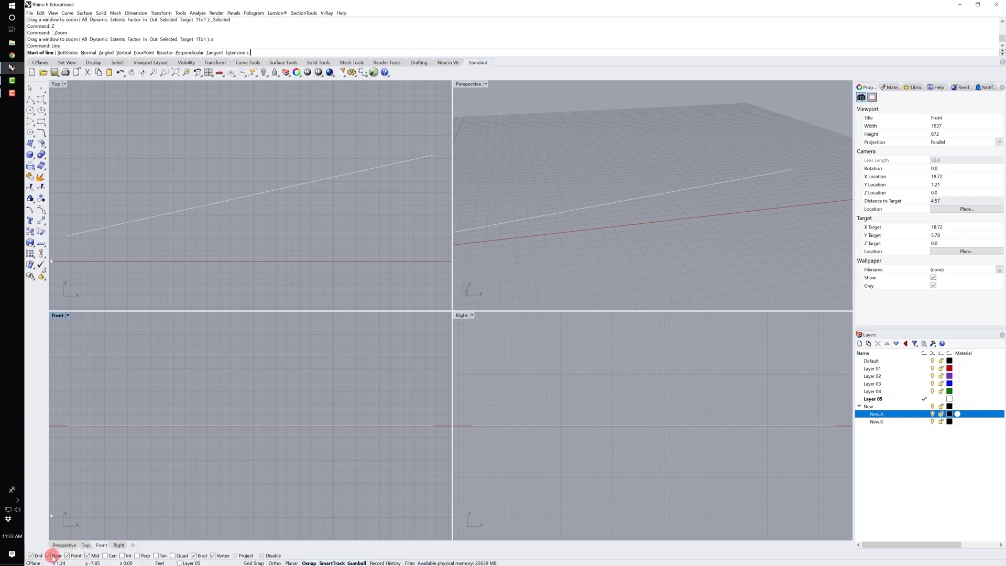
{"action": "left_click", "coordinate": [93, 562]}
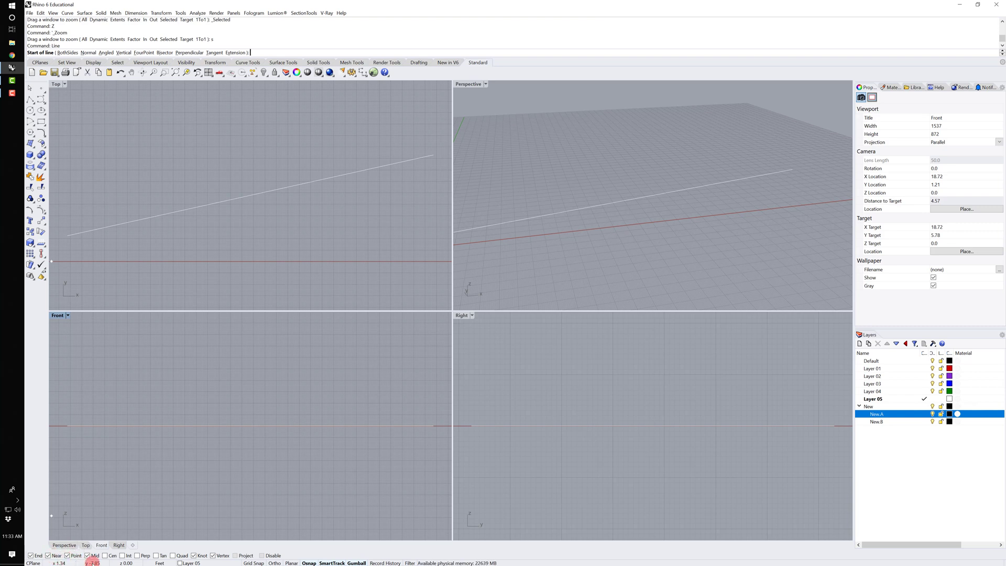
{"action": "left_click", "coordinate": [194, 556]}
{"action": "left_click", "coordinate": [215, 556]}
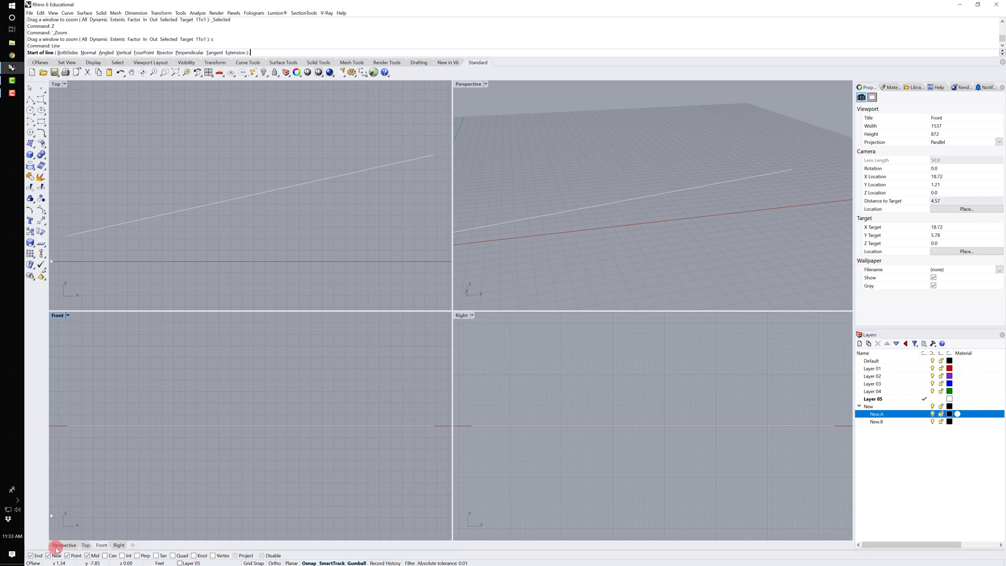
Draw a 5' line in the positive Y direction from the existing line's far endpoint, using the End snap and Ortho
{"action": "right_click_drag", "start_coordinate": [710, 296], "coordinate": [672, 267]}
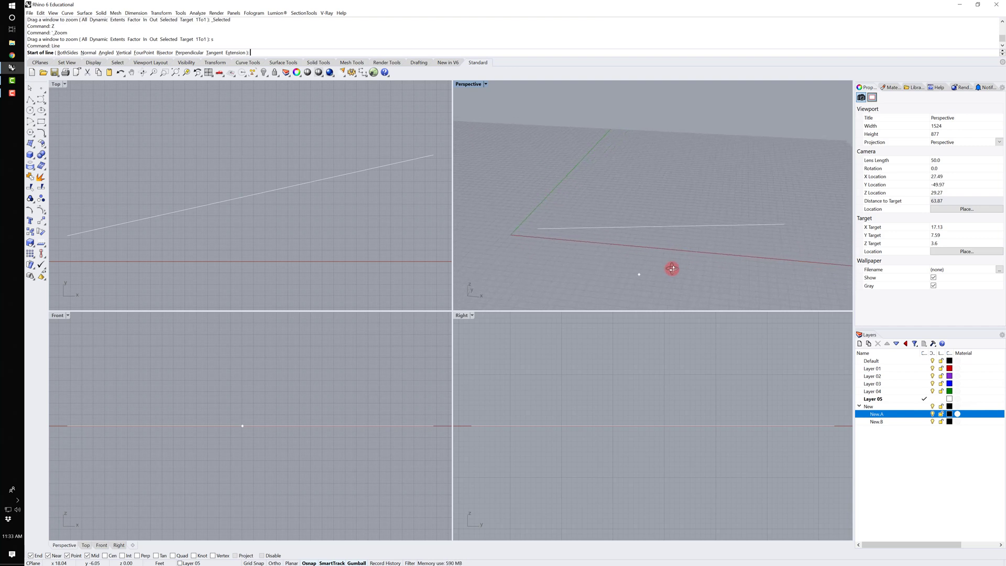
{"action": "scroll", "coordinate": [537, 241], "scroll_direction": "up", "scroll_amount": 4}
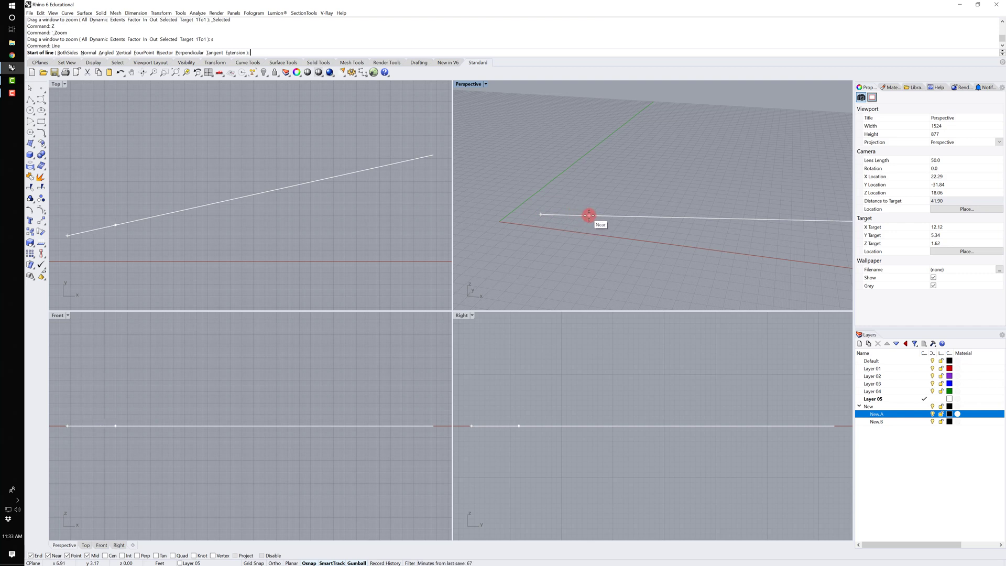
{"action": "scroll", "coordinate": [593, 213], "scroll_direction": "down", "scroll_amount": 5}
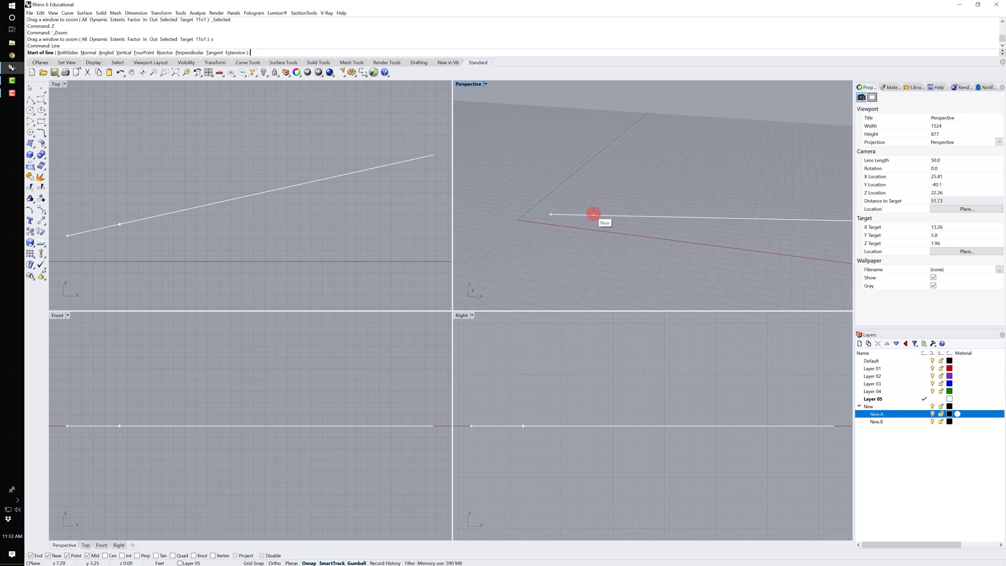
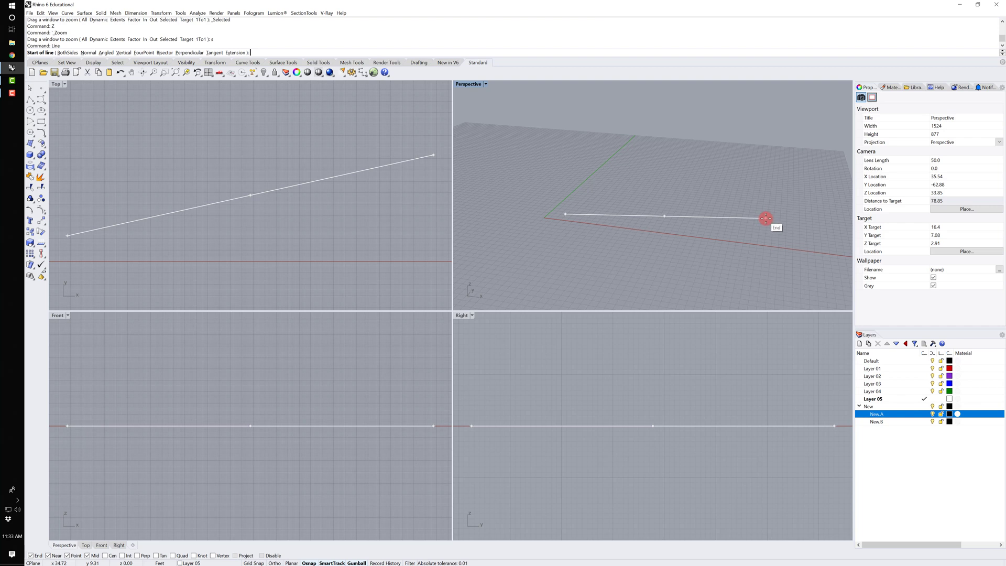
{"action": "left_click", "coordinate": [765, 218]}
{"action": "right_click_drag", "start_coordinate": [766, 218], "coordinate": [786, 192]}
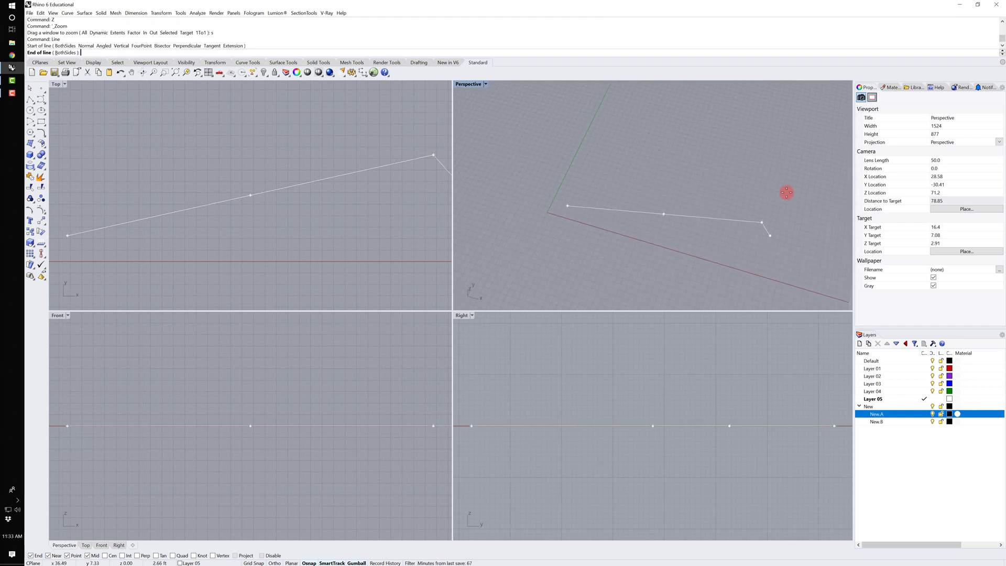
{"action": "left_click", "coordinate": [780, 146]}
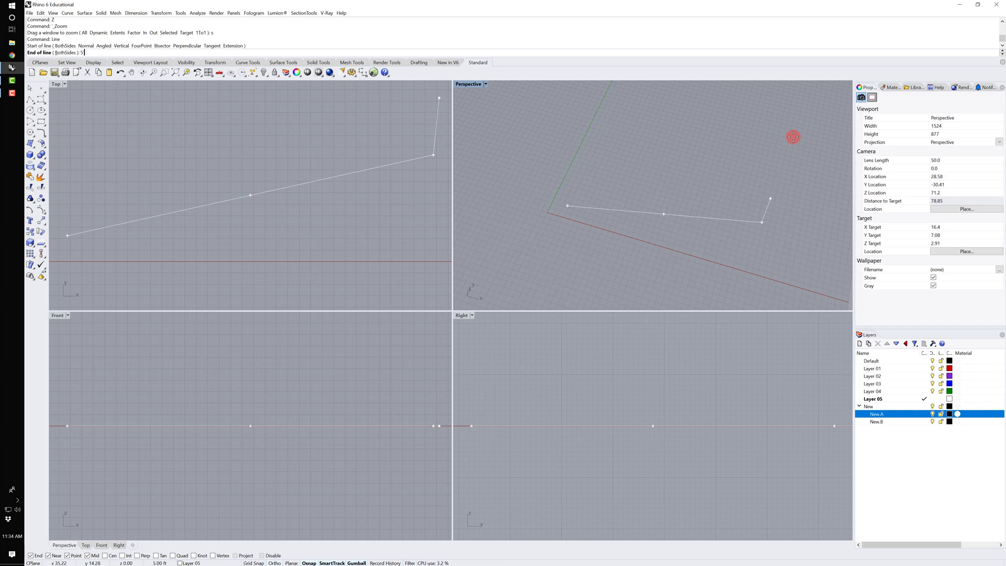
{"action": "key", "text": "Return"}
{"action": "type", "text": "5"}
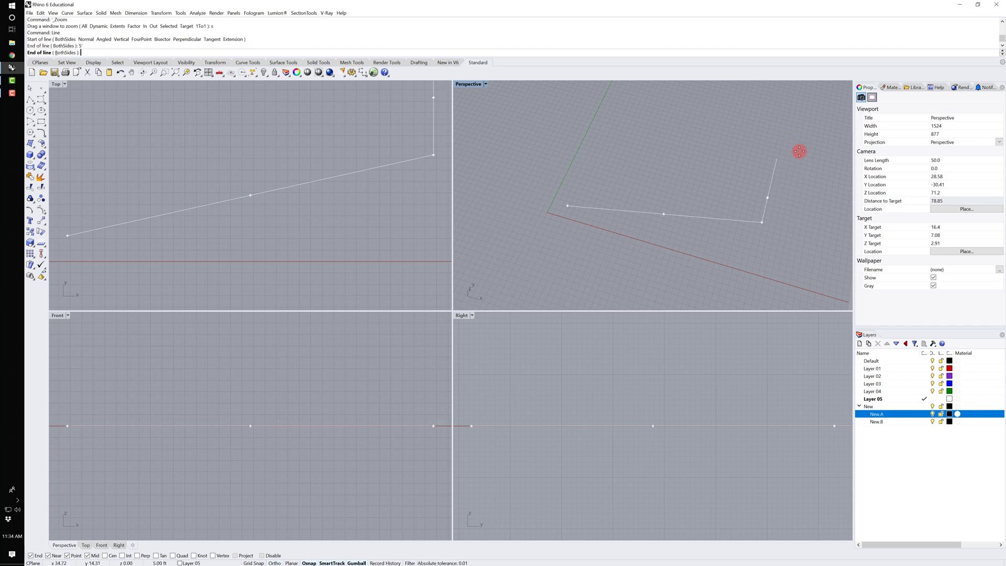
{"action": "key", "text": "F8"}
{"action": "left_click", "coordinate": [807, 180]}
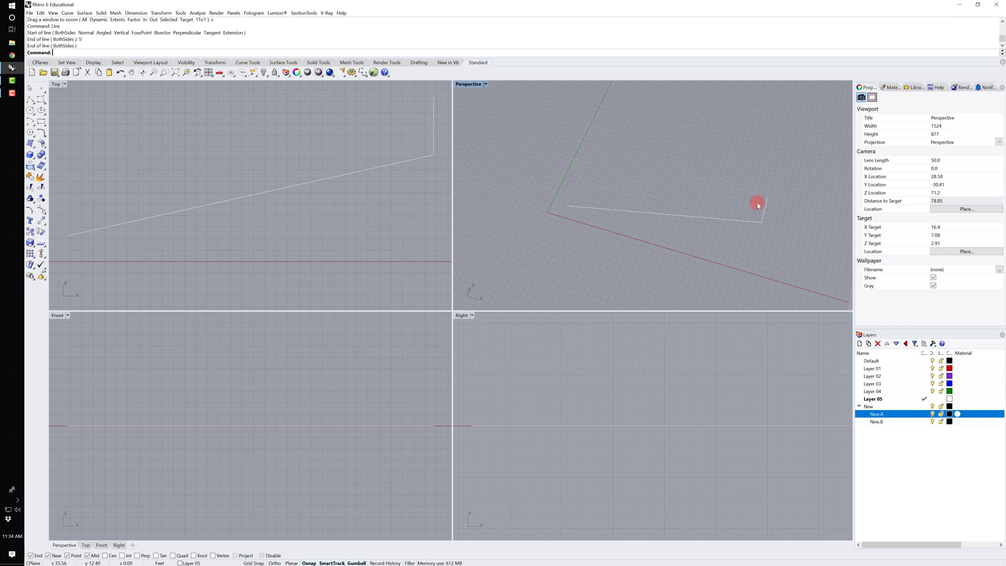
Draw an Ortho line about 27 ft long in the negative X direction from the 5' line's free end
{"action": "key", "text": "Return"}
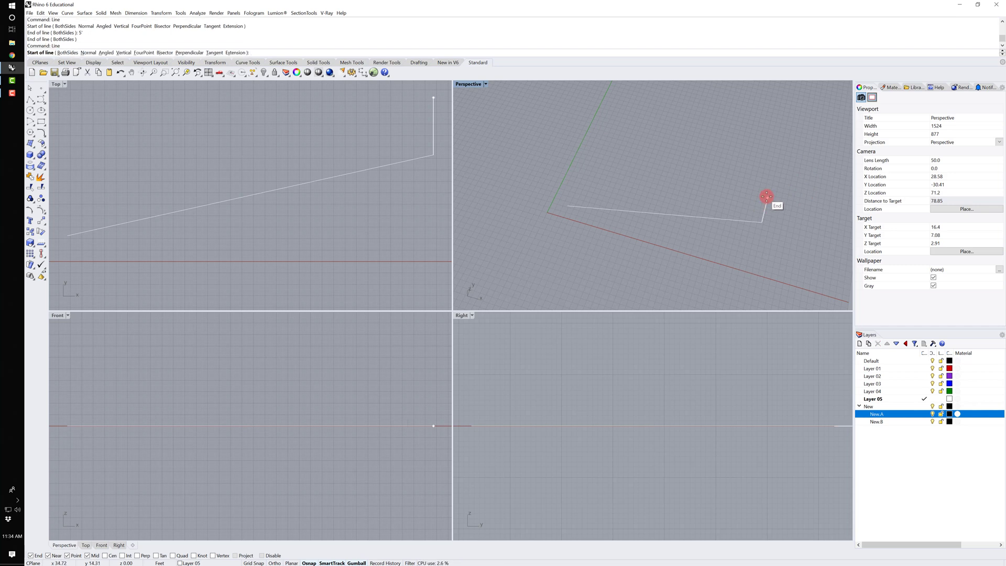
{"action": "left_click", "coordinate": [767, 197]}
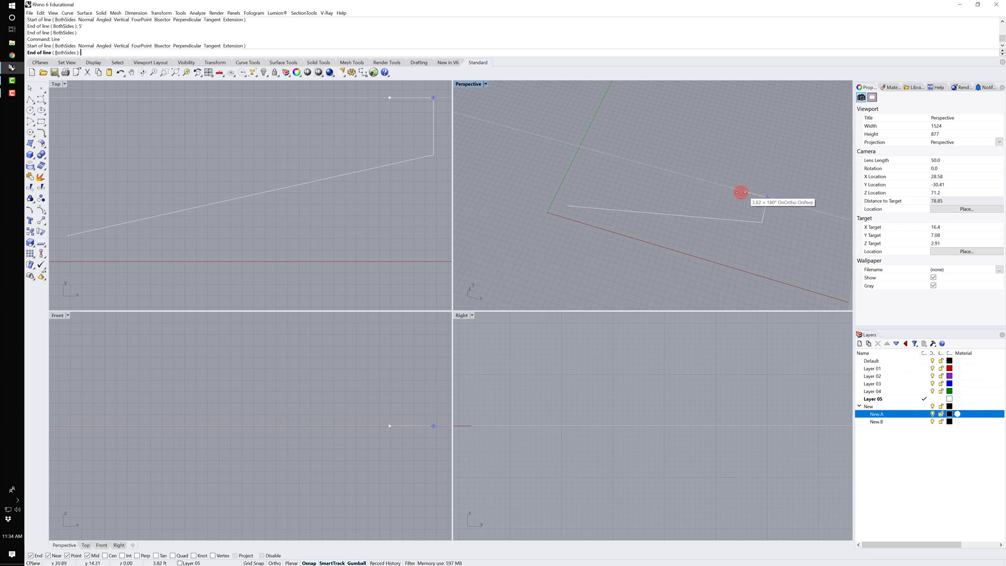
{"action": "left_click", "coordinate": [617, 157]}
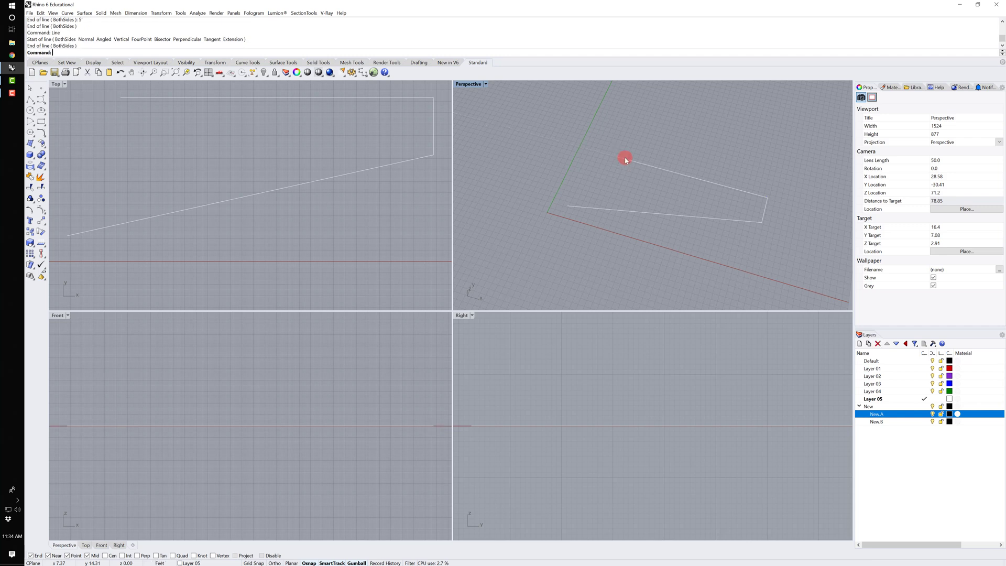
{"action": "left_click", "coordinate": [669, 171]}
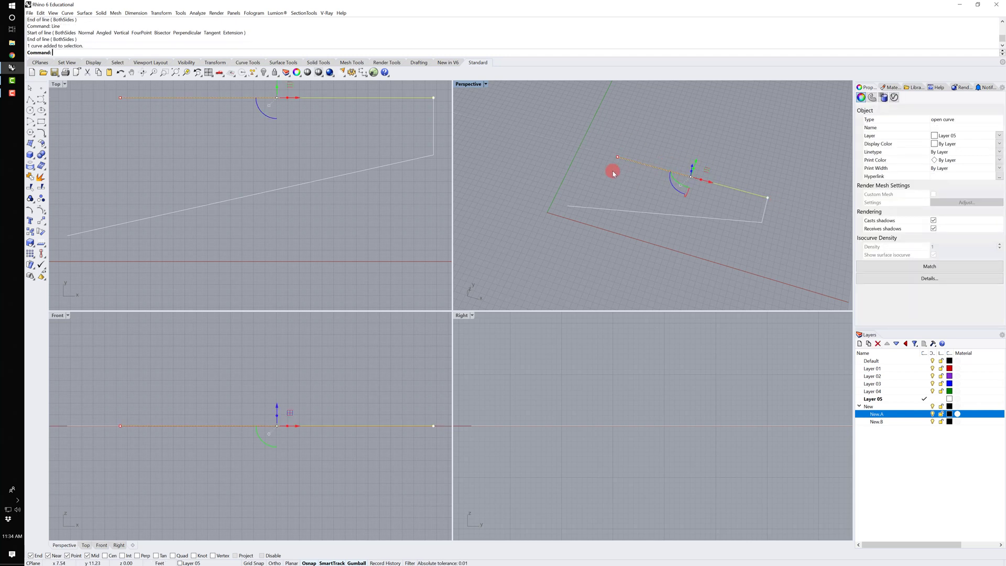
{"action": "left_click", "coordinate": [650, 148]}
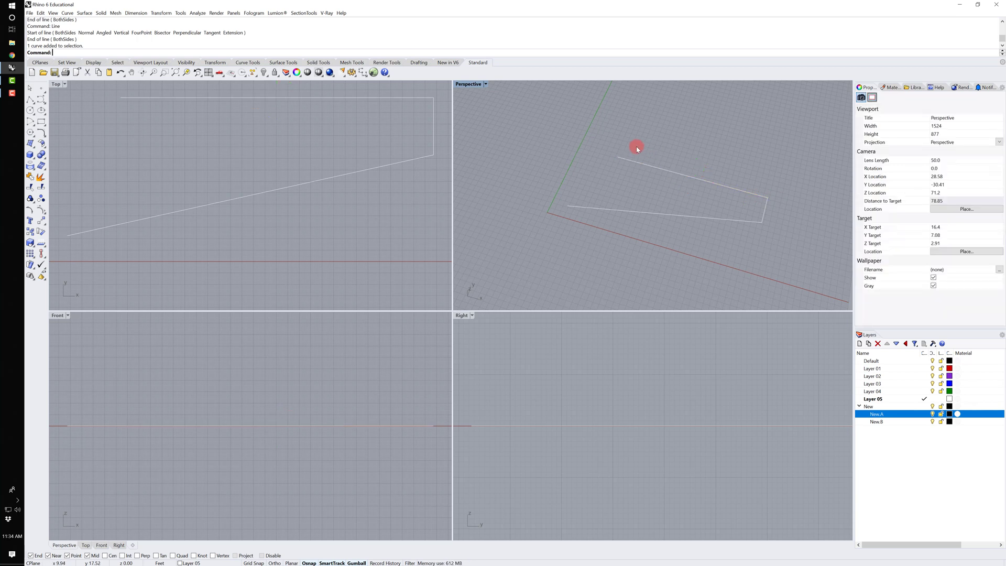
Draw an overlapping line from the same start corner, extending 15' past the previous line's free end by tracking from its endpoint
{"action": "key", "text": "Return"}
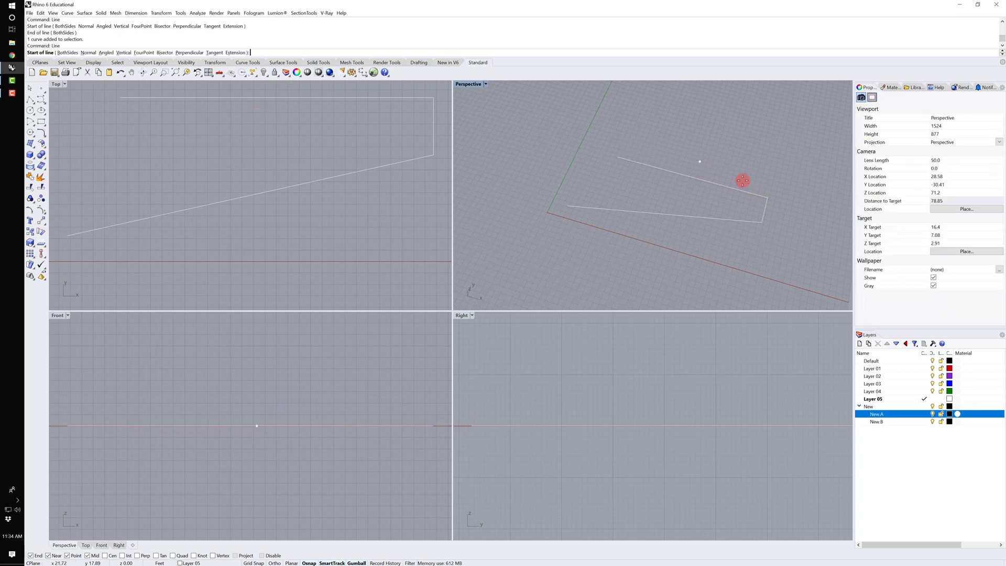
{"action": "left_click", "coordinate": [768, 198]}
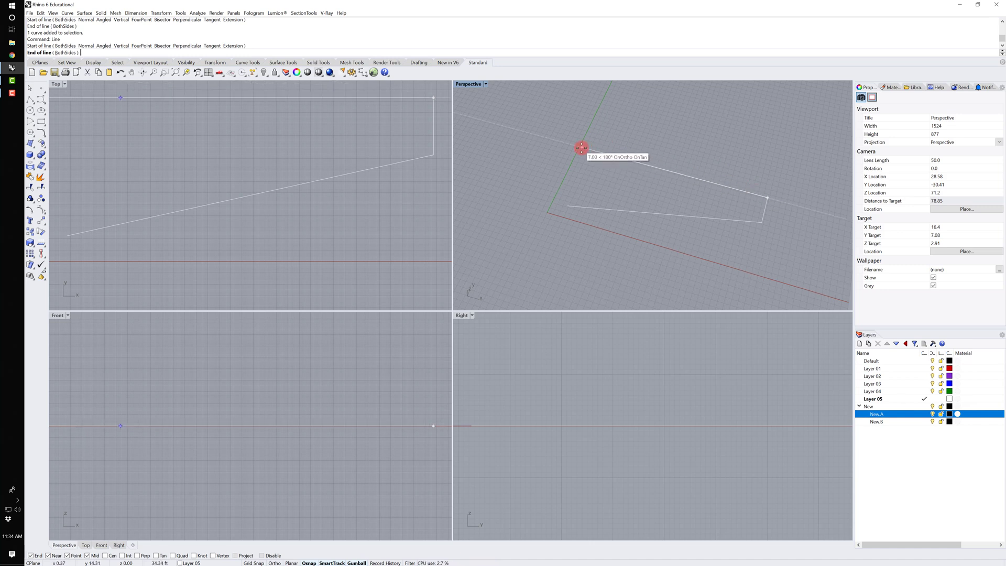
{"action": "type", "text": "15"}
{"action": "key", "text": "Return"}
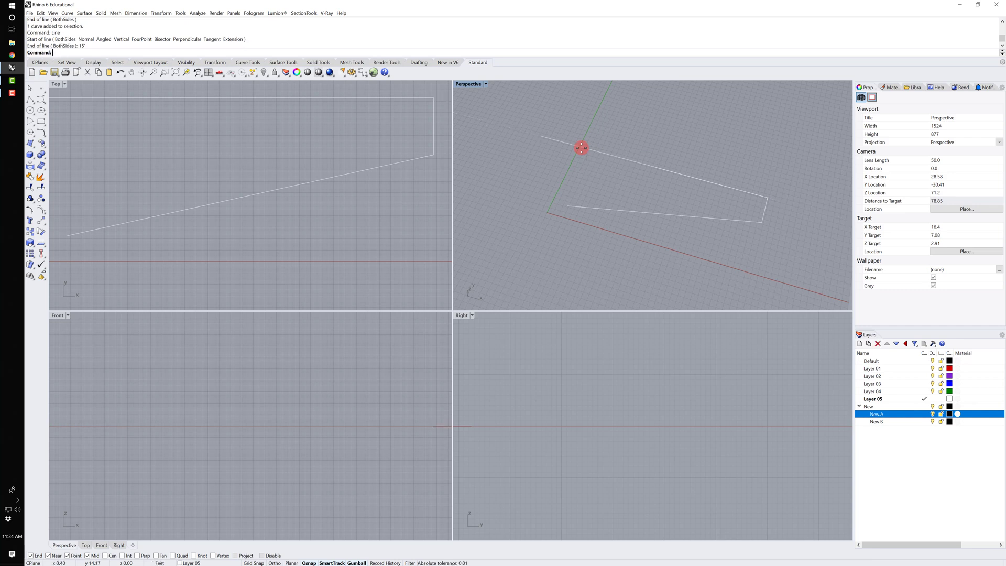
{"action": "left_click", "coordinate": [581, 149]}
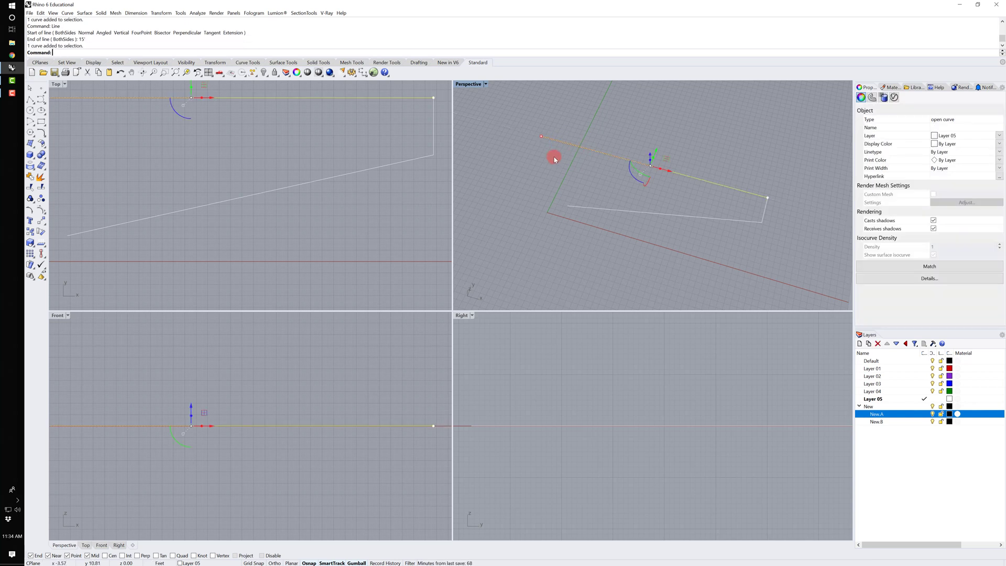
{"action": "left_click", "coordinate": [688, 181]}
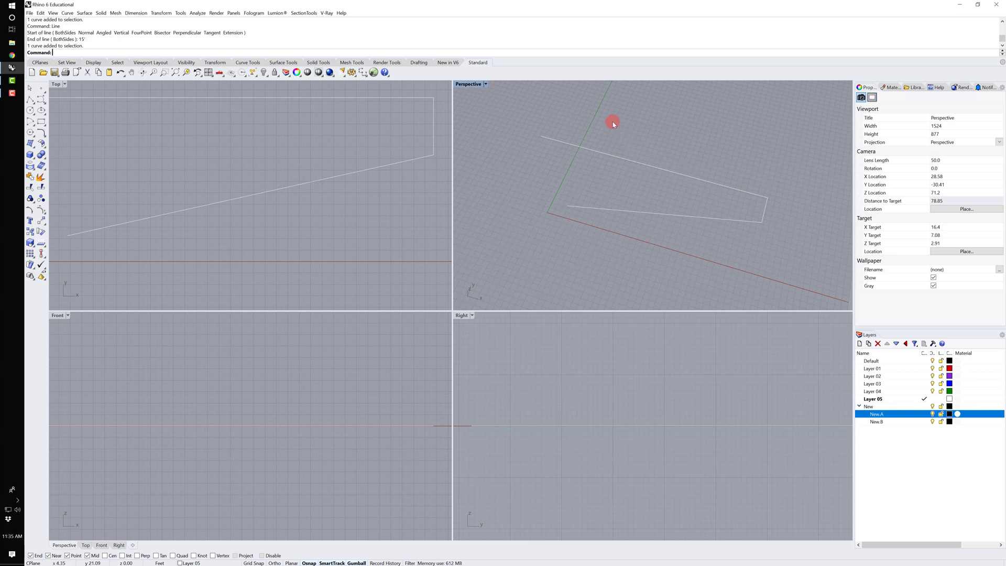
Window-select the 5' line and the shorter overlapping line, deselect the 5' line, and add and remove the longer overlapping line
{"action": "left_click_drag", "start_coordinate": [640, 140], "coordinate": [815, 247]}
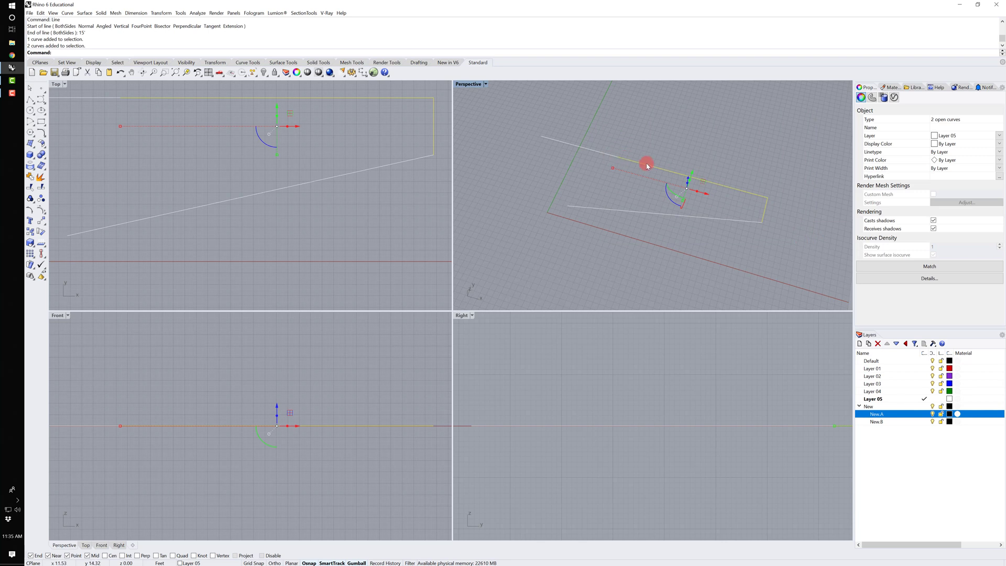
{"action": "left_click", "coordinate": [766, 210], "text": "ctrl"}
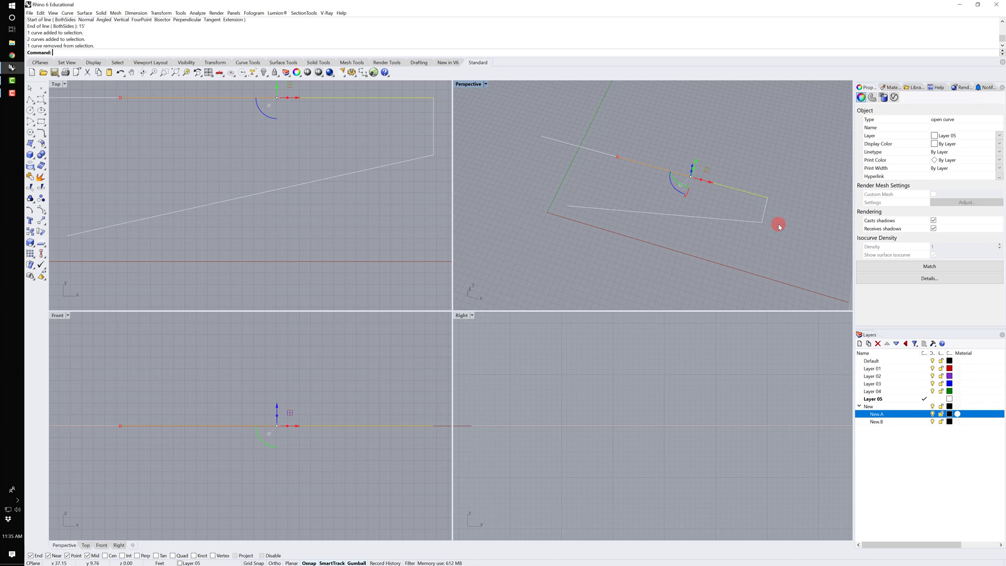
{"action": "left_click", "coordinate": [588, 152], "text": "shift"}
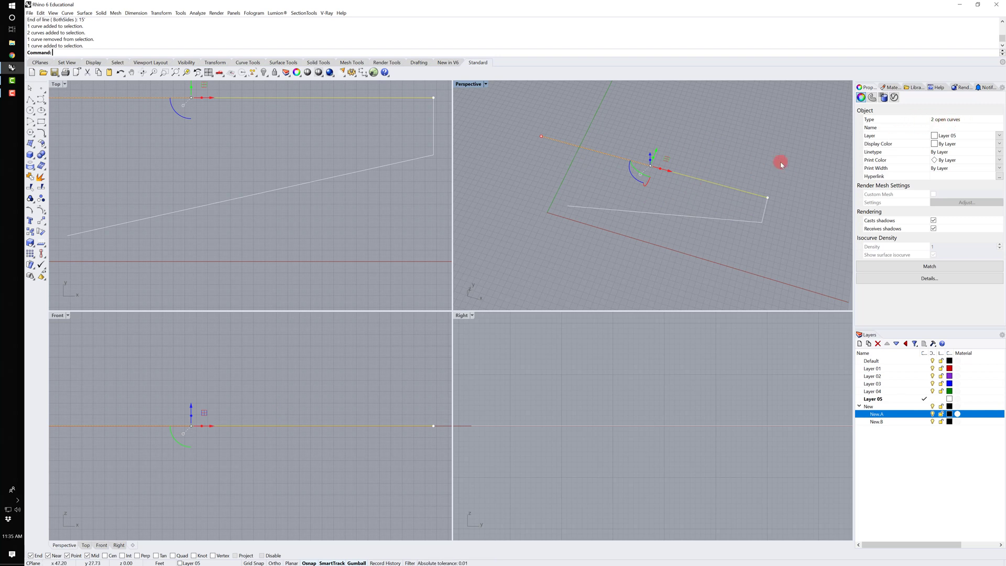
{"action": "left_click", "coordinate": [707, 182], "text": "ctrl"}
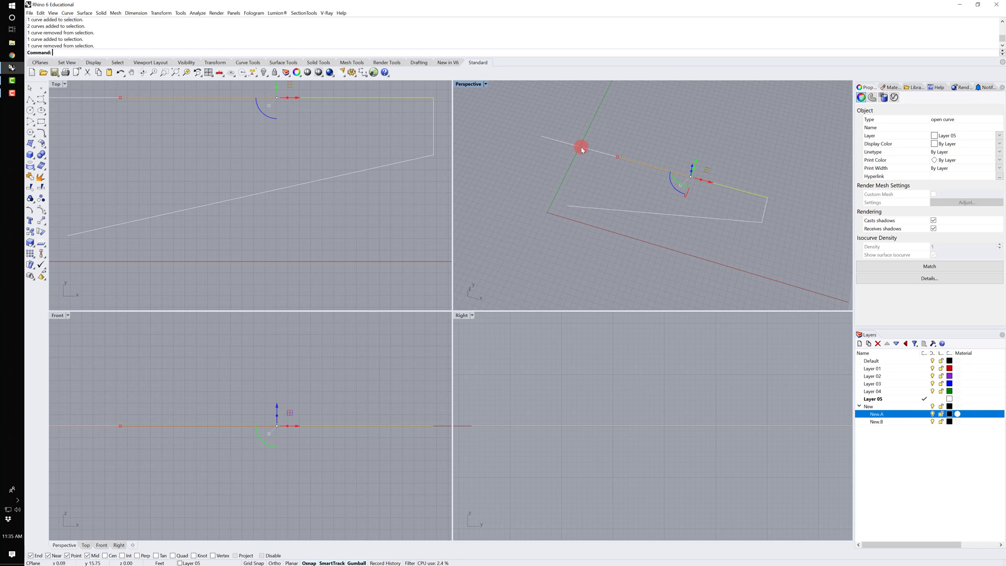
{"action": "left_click", "coordinate": [670, 125]}
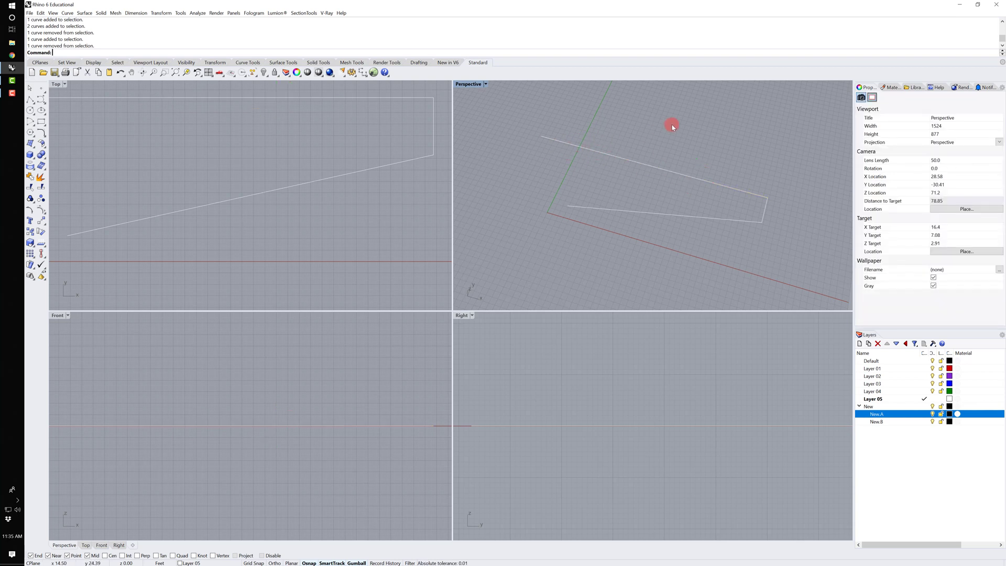
Select the shorter of the two overlapping lines twice by choosing between the stacked curves, clearing the selection each time
{"action": "left_click", "coordinate": [697, 181]}
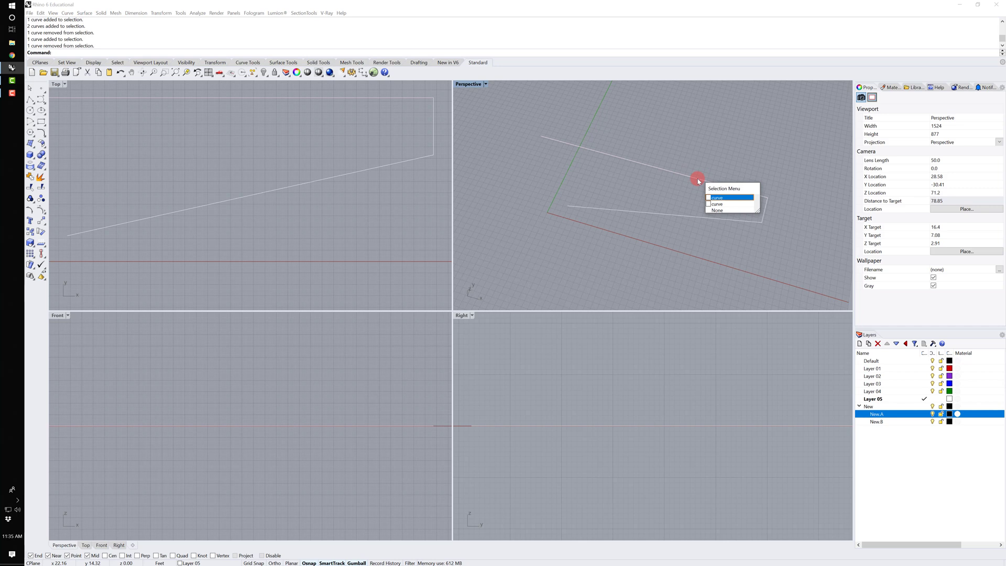
{"action": "left_click", "coordinate": [721, 204]}
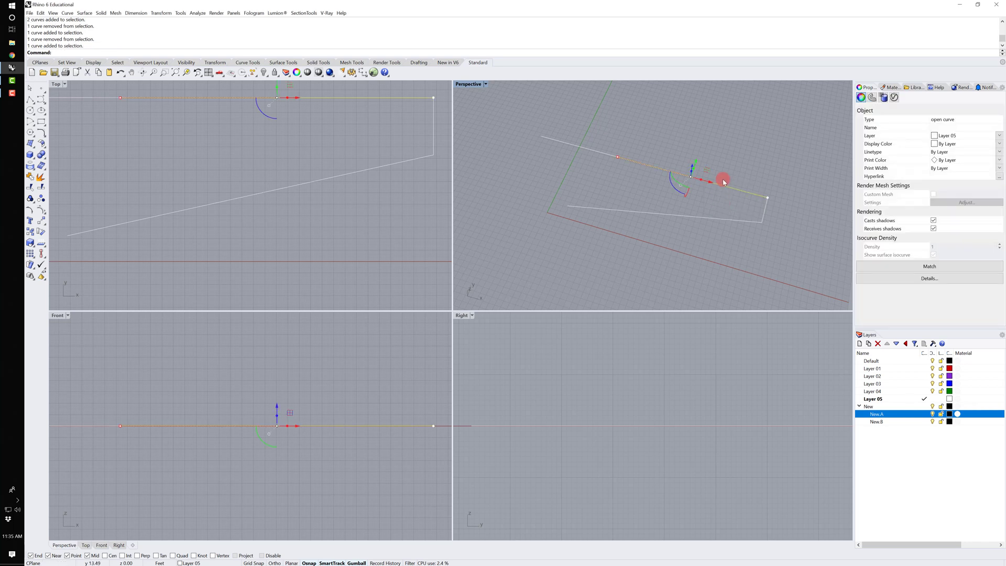
{"action": "left_click", "coordinate": [723, 178]}
{"action": "left_click", "coordinate": [663, 169]}
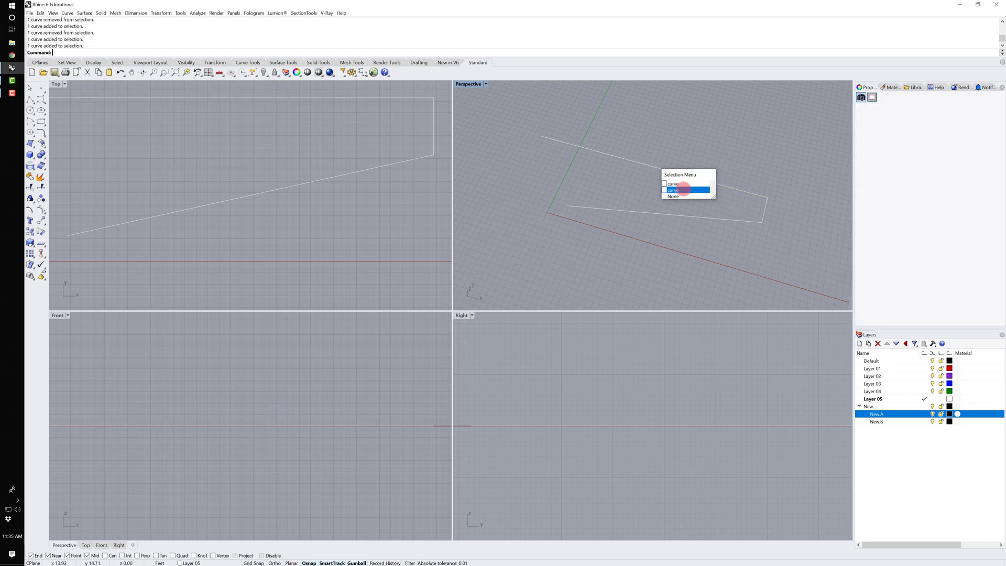
{"action": "left_click", "coordinate": [683, 191]}
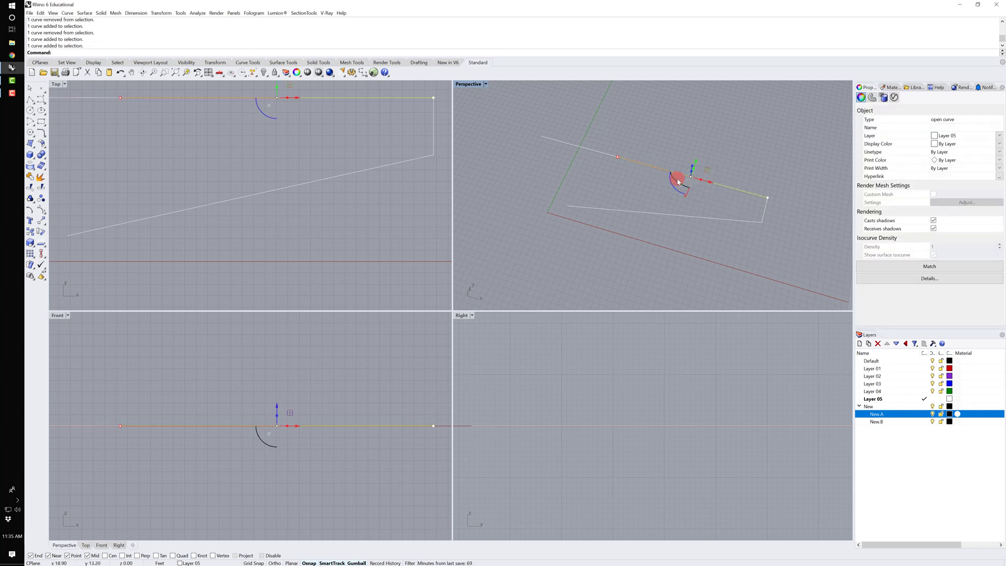
{"action": "left_click", "coordinate": [662, 162]}
Choose the longer of the two overlapping lines, clear the selection, and call up the choice between the stacked curves once more without picking
{"action": "left_click", "coordinate": [661, 168]}
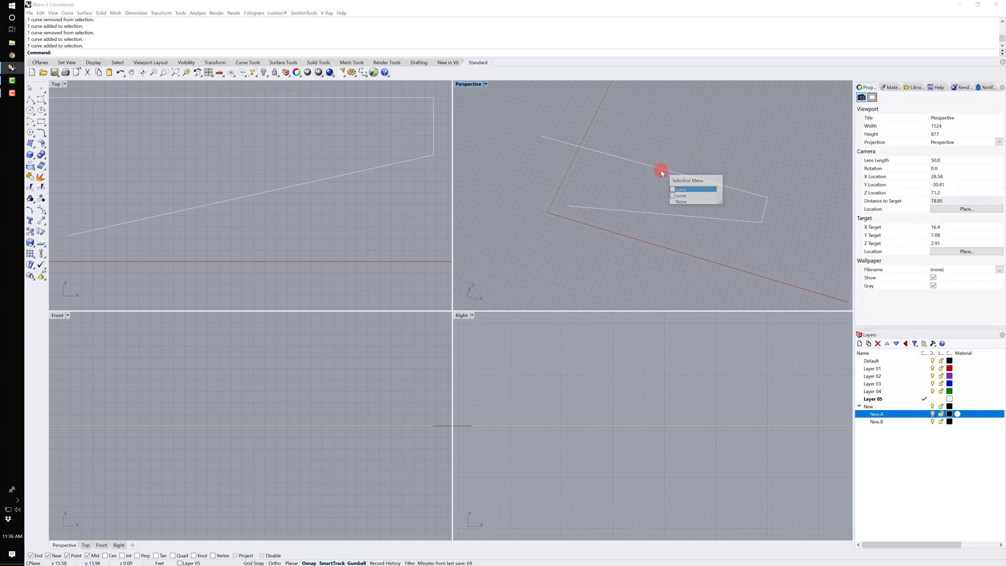
{"action": "left_click", "coordinate": [683, 194]}
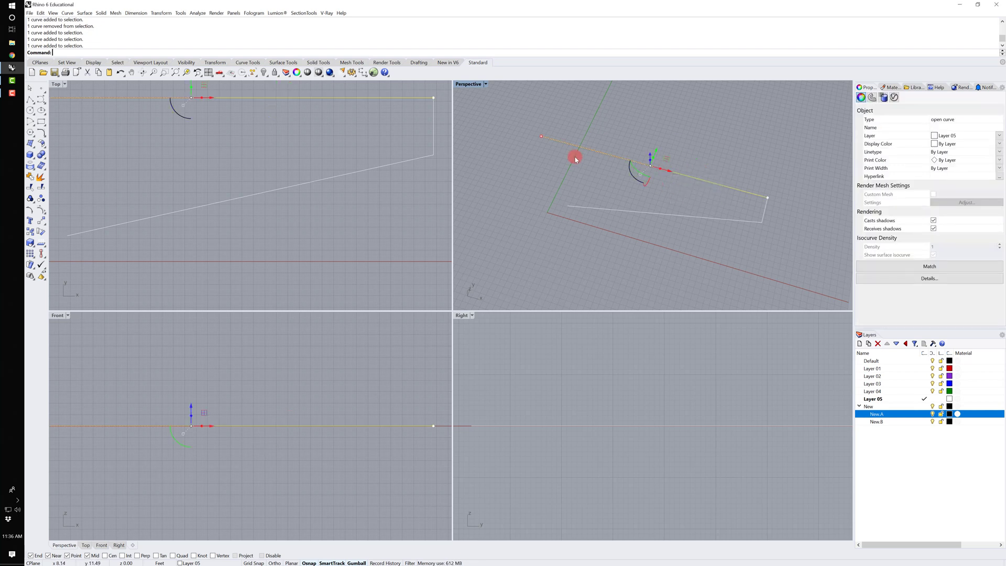
{"action": "key", "text": "Escape"}
{"action": "left_click", "coordinate": [694, 181]}
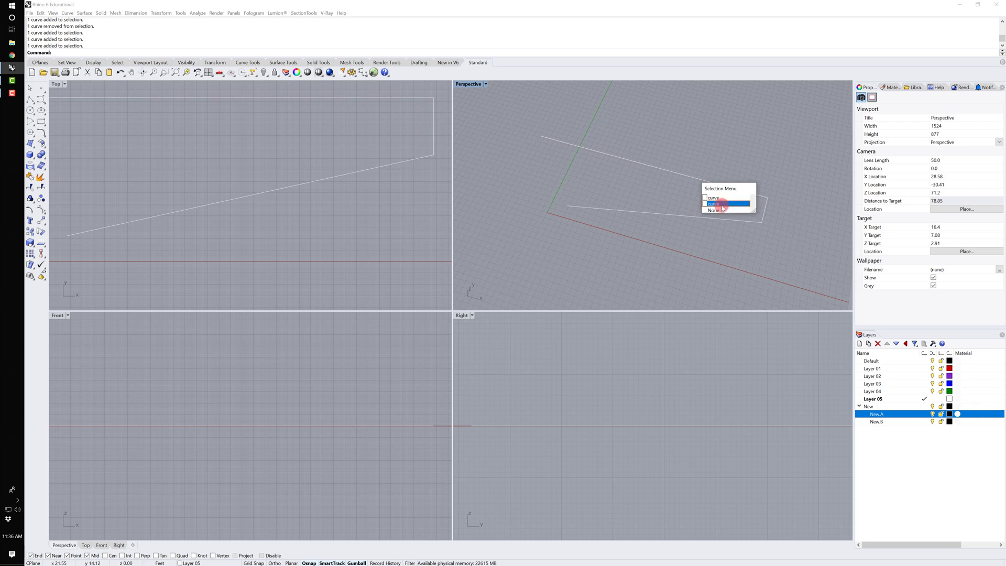
{"action": "left_click", "coordinate": [697, 169]}
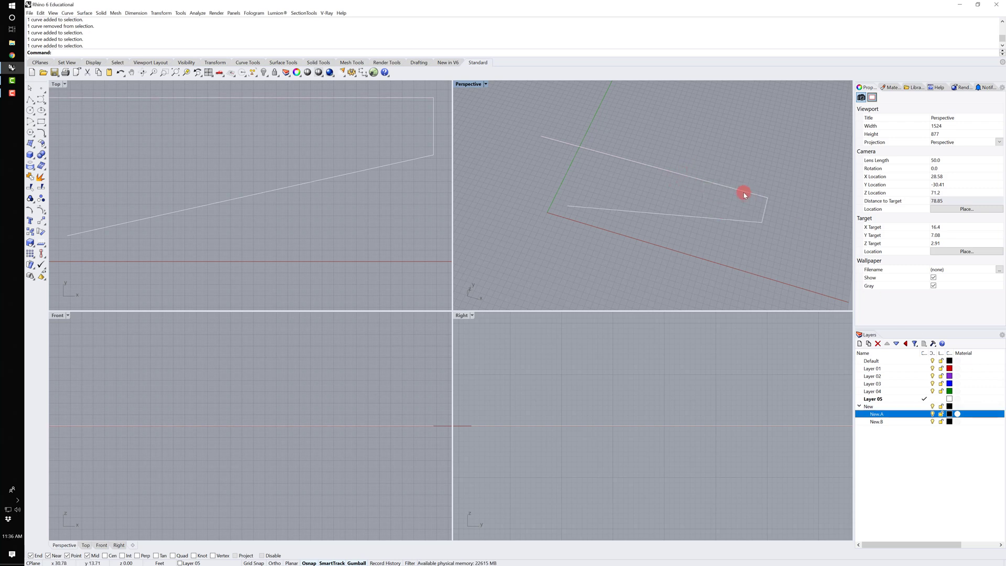
Set the display color of Layer 05 to Red
{"action": "left_click", "coordinate": [872, 399]}
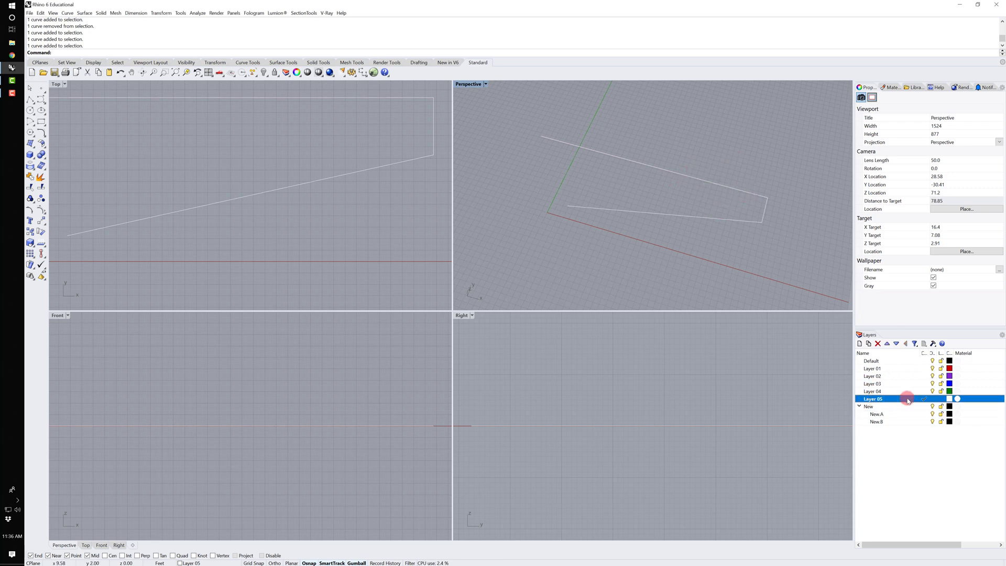
{"action": "left_click", "coordinate": [950, 399]}
{"action": "left_click", "coordinate": [438, 239]}
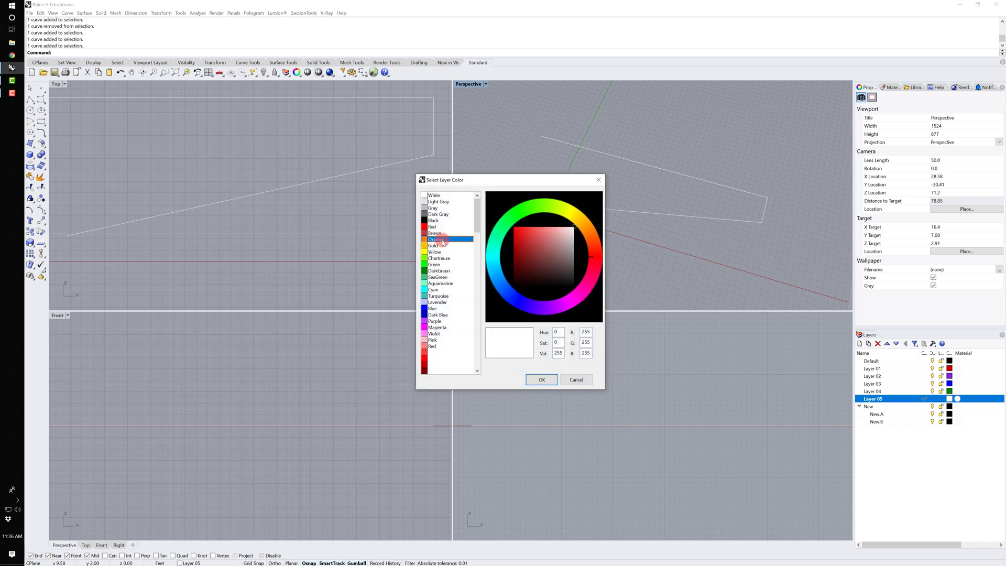
{"action": "left_click", "coordinate": [436, 227]}
{"action": "left_click", "coordinate": [542, 379]}
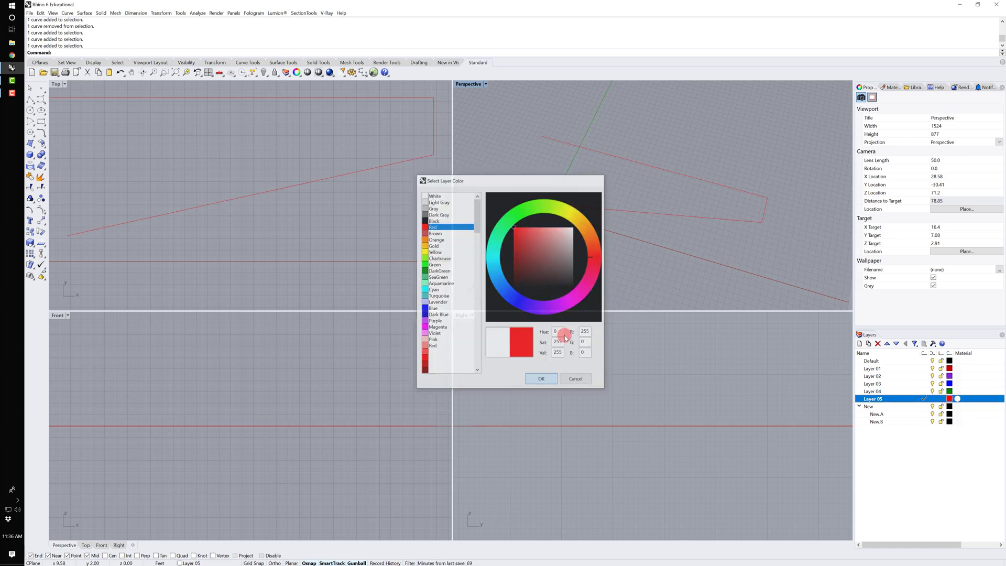
Delete the shorter of the two overlapping lines
{"action": "left_click", "coordinate": [691, 177]}
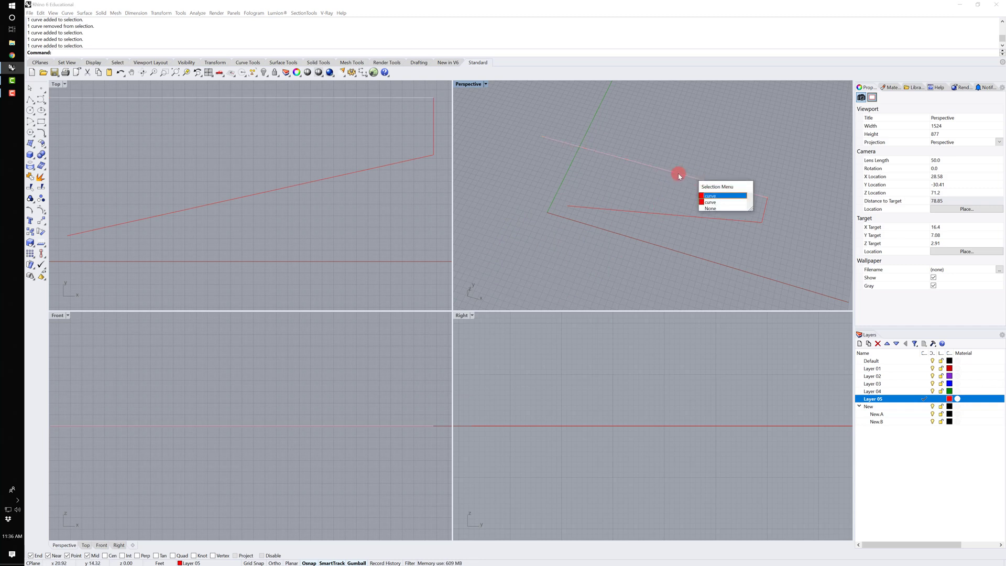
{"action": "left_click", "coordinate": [716, 204]}
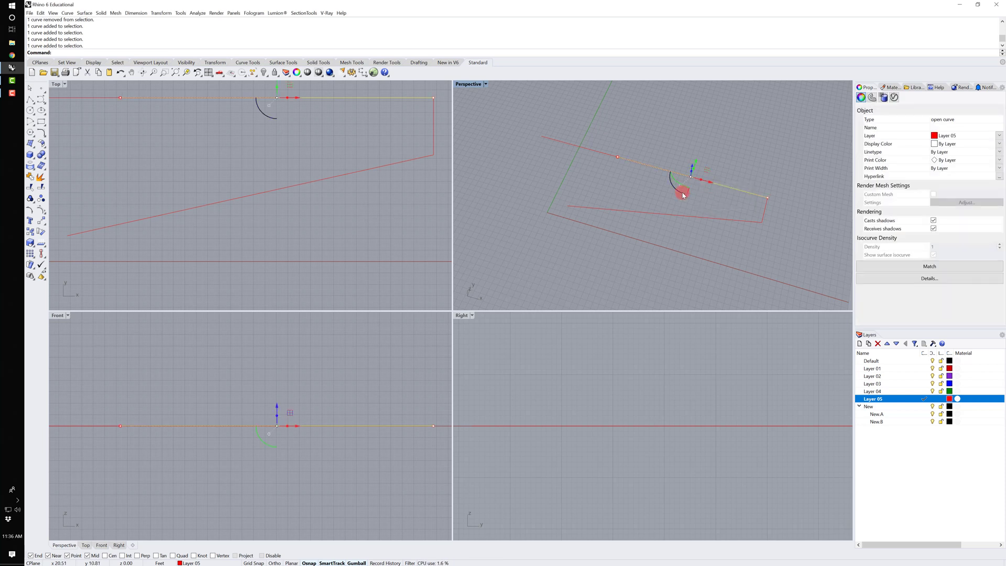
{"action": "key", "text": "Delete"}
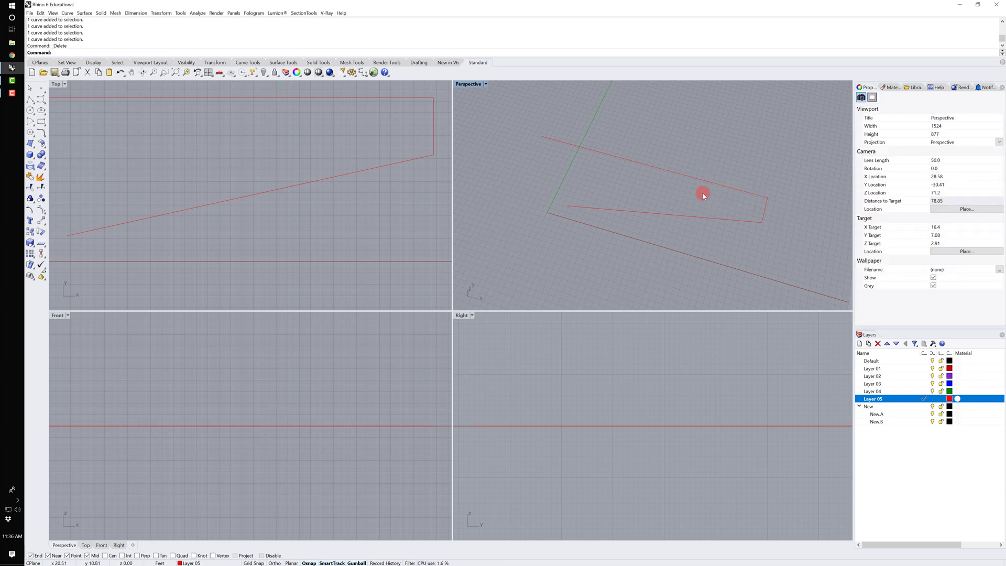
Select the 5' line, the slanted line and the long line one at a time
{"action": "left_click", "coordinate": [763, 207]}
{"action": "left_click", "coordinate": [743, 218]}
{"action": "left_click", "coordinate": [740, 220]}
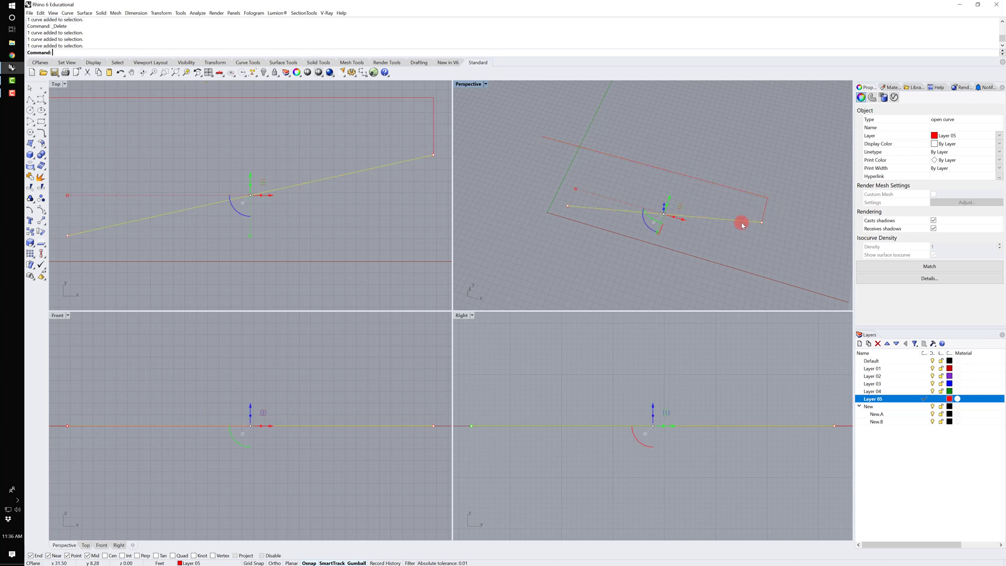
{"action": "left_click", "coordinate": [709, 162]}
{"action": "left_click", "coordinate": [711, 160]}
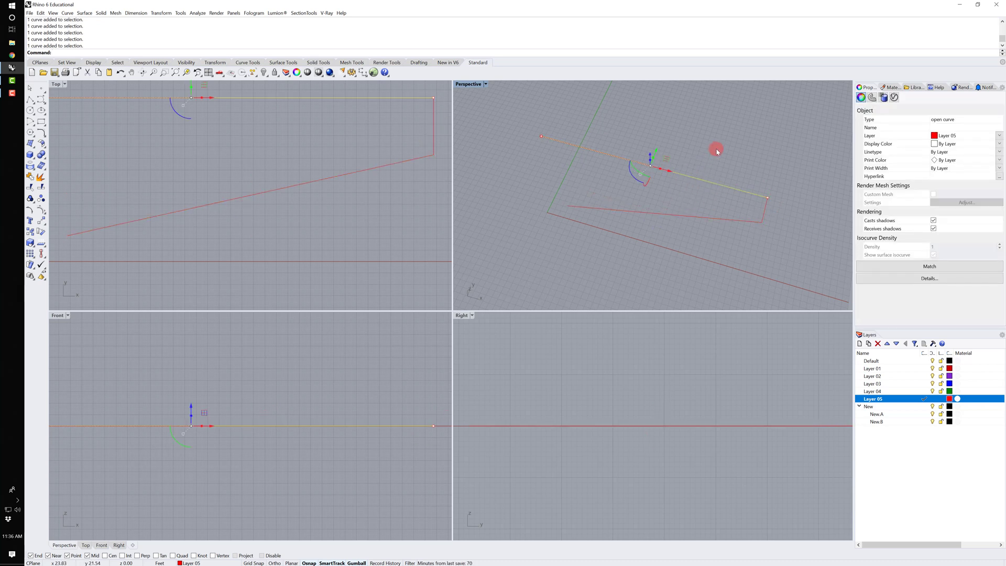
Select all three lines with a crossing window, group them, and ungroup them again
{"action": "left_click_drag", "start_coordinate": [704, 174], "coordinate": [794, 255]}
{"action": "left_click_drag", "start_coordinate": [637, 130], "coordinate": [623, 122]}
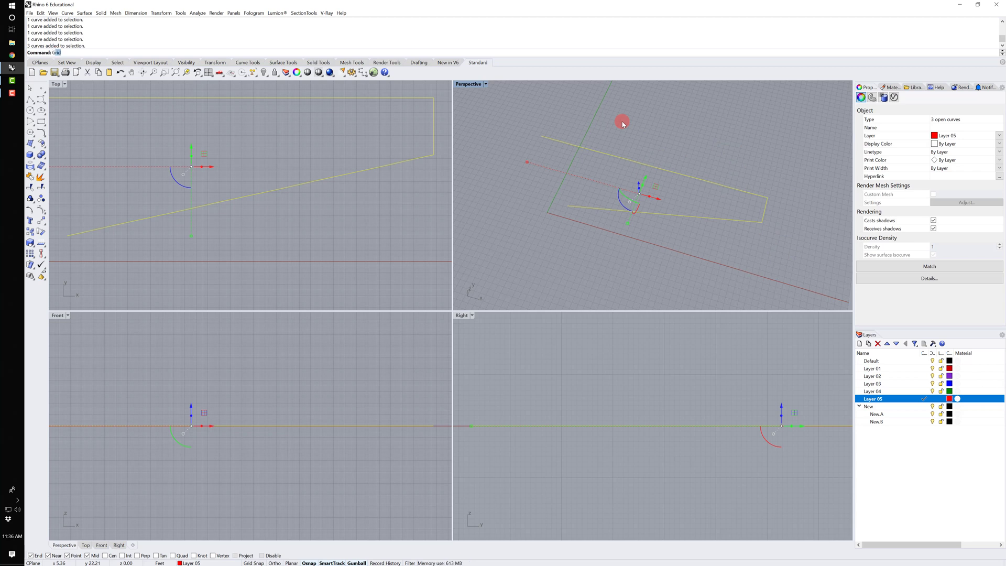
{"action": "key", "text": "Return"}
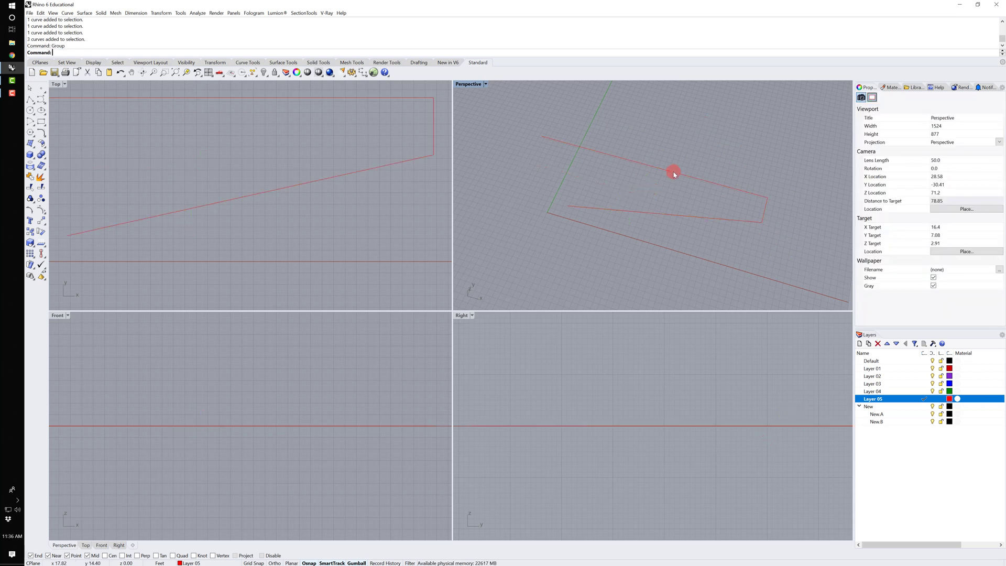
{"action": "left_click", "coordinate": [673, 173]}
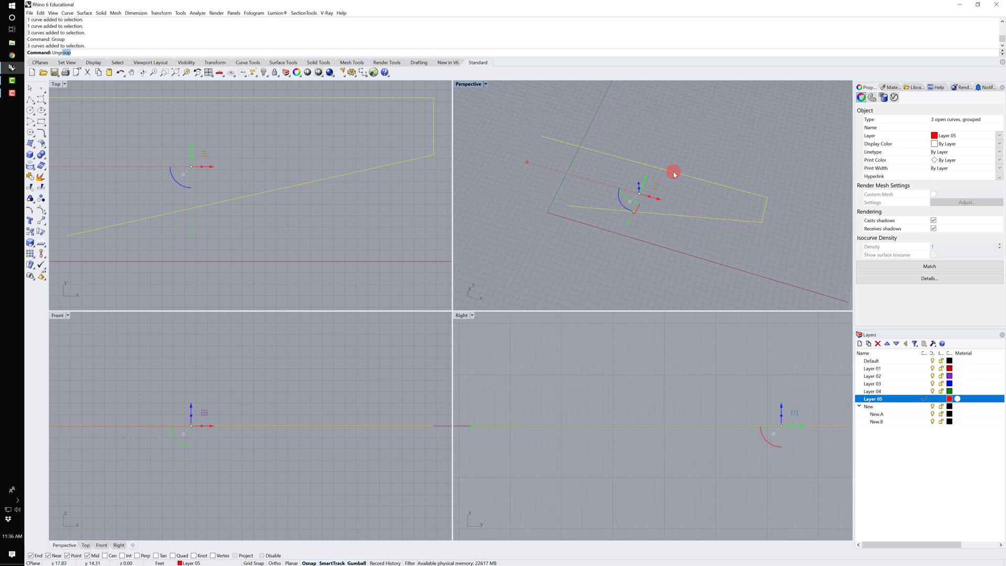
{"action": "key", "text": "Return"}
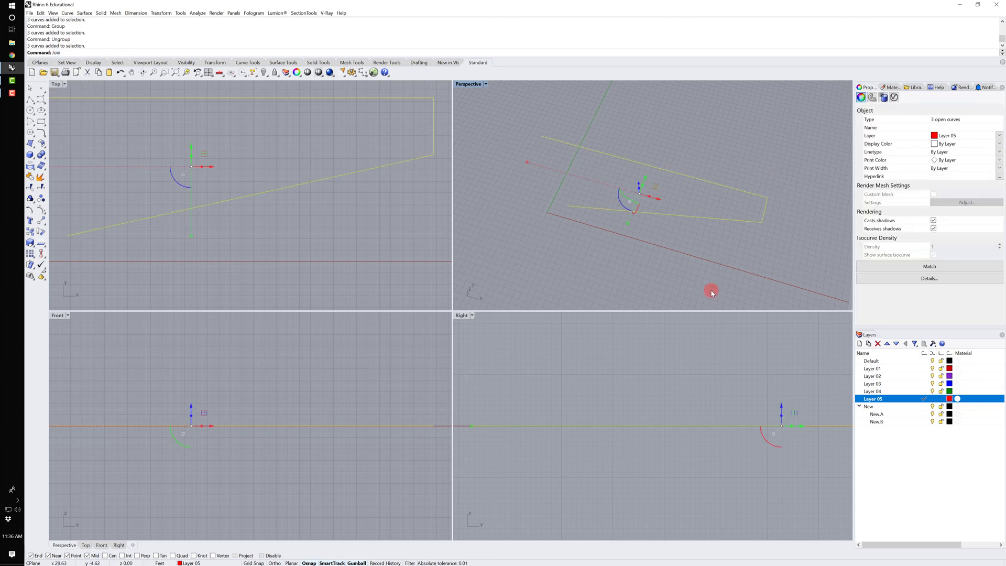
Join the three lines into one curve, then reselect it to check it and clear the selection
{"action": "type", "text": "Join"}
{"action": "key", "text": "Return"}
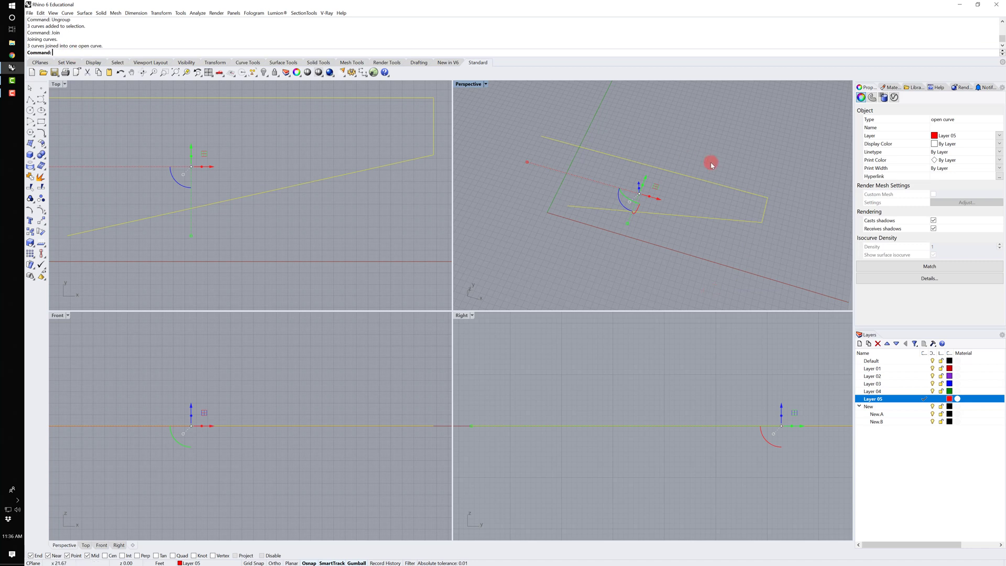
{"action": "left_click", "coordinate": [711, 165]}
{"action": "left_click", "coordinate": [652, 167]}
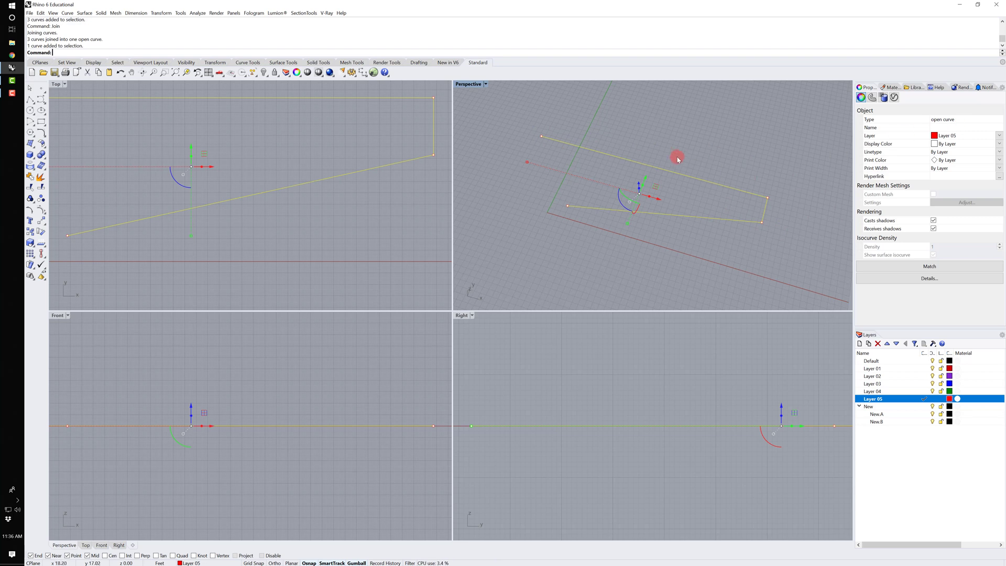
{"action": "left_click", "coordinate": [692, 153]}
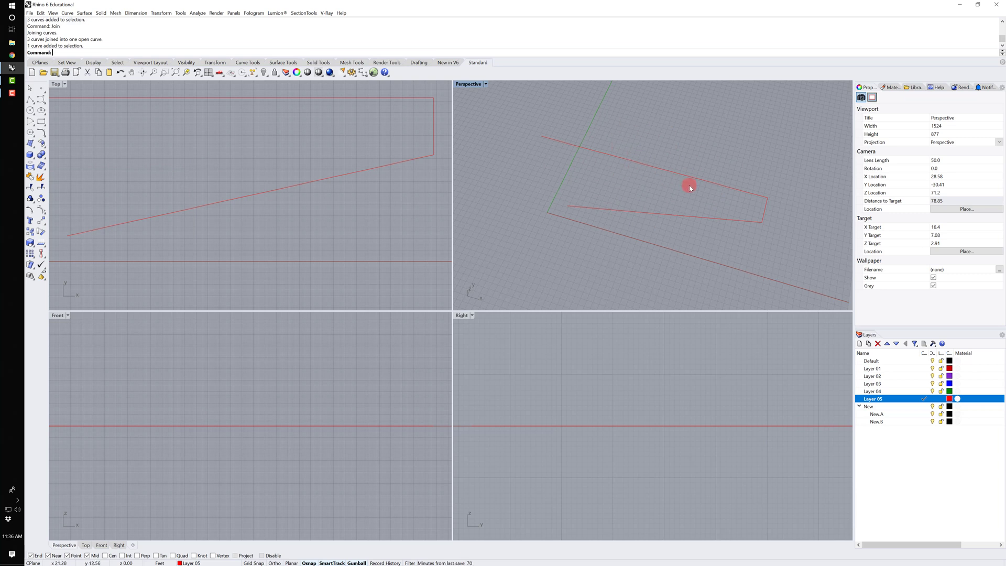
Orbit the Perspective viewport to a lower angle and zoom it to the extents of the curve
{"action": "right_click_drag", "start_coordinate": [598, 155], "coordinate": [624, 159]}
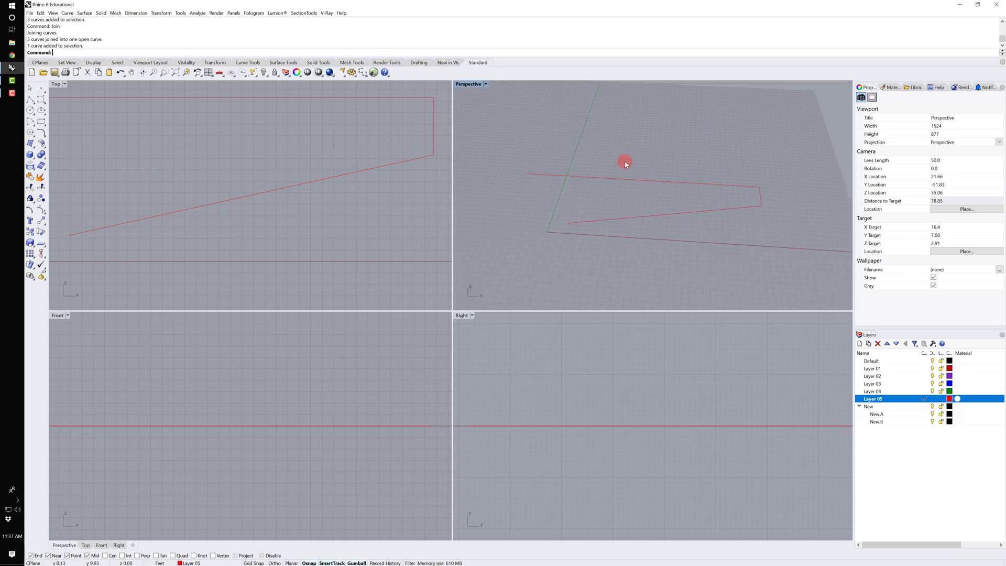
{"action": "middle_click", "coordinate": [646, 179]}
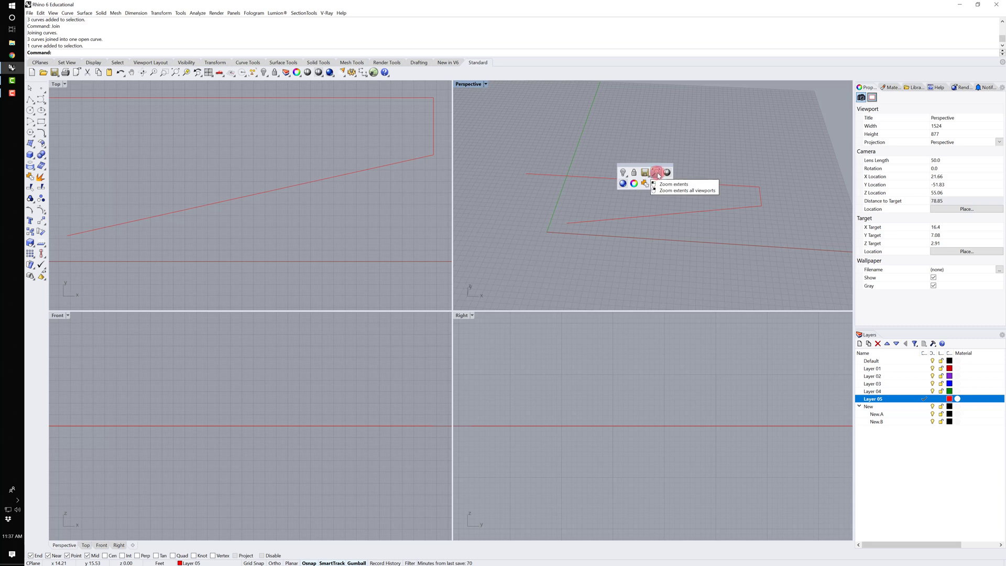
{"action": "left_click", "coordinate": [657, 174]}
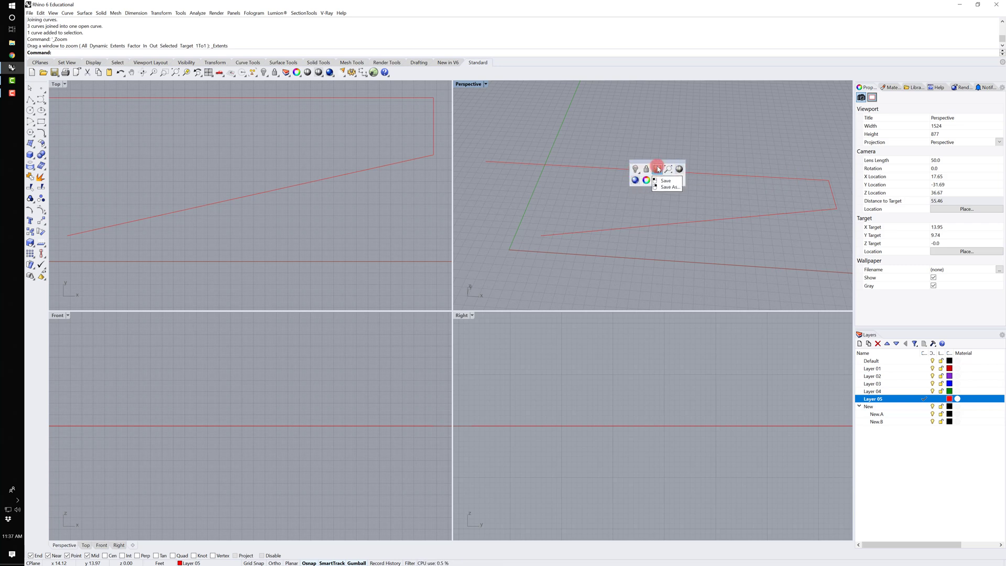
Hide the joined curve and bring it back with Show Objects
{"action": "left_click", "coordinate": [704, 174]}
{"action": "middle_click", "coordinate": [676, 165]}
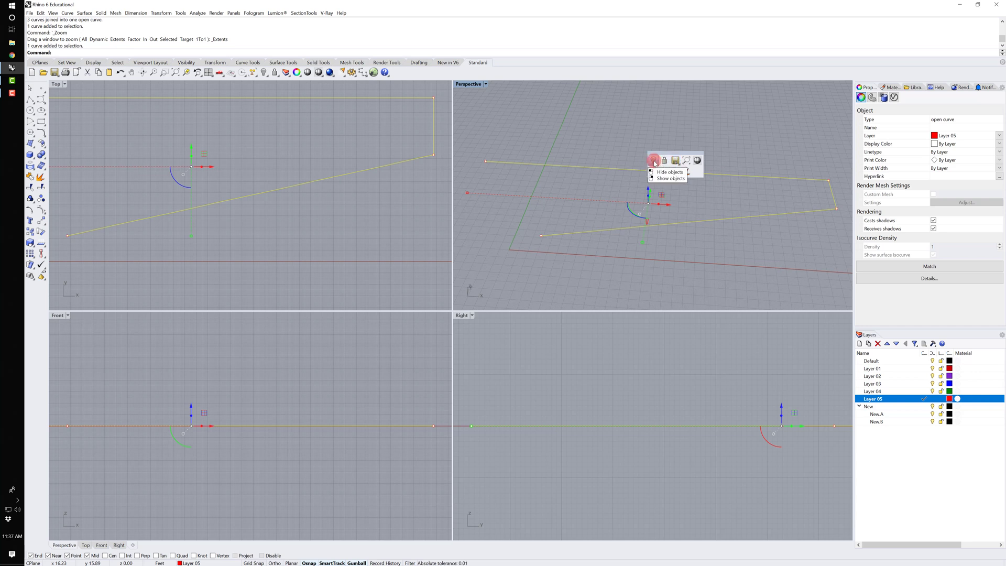
{"action": "left_click", "coordinate": [654, 160]}
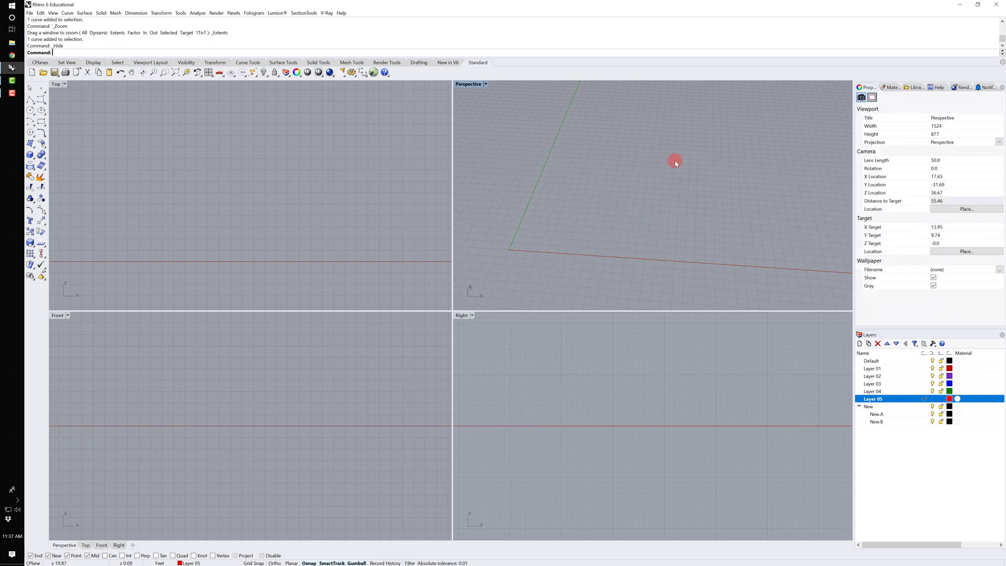
{"action": "left_click_drag", "start_coordinate": [695, 158], "coordinate": [598, 227]}
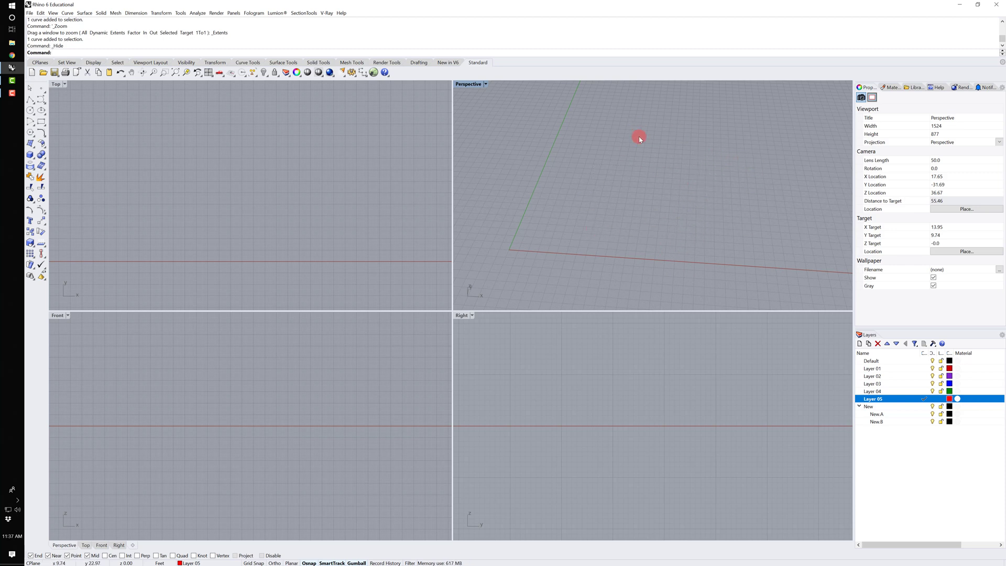
{"action": "middle_click", "coordinate": [657, 187]}
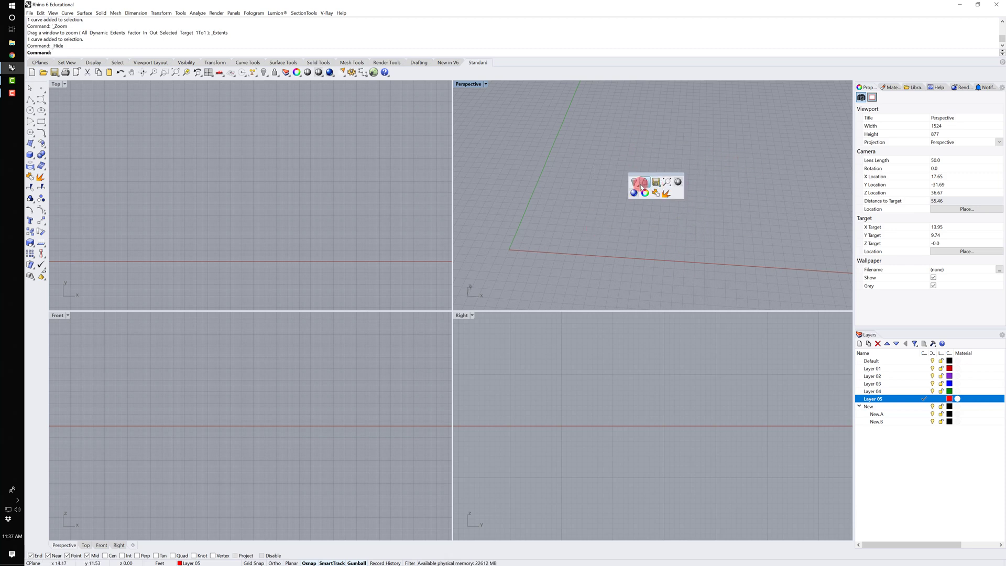
{"action": "left_click", "coordinate": [635, 183]}
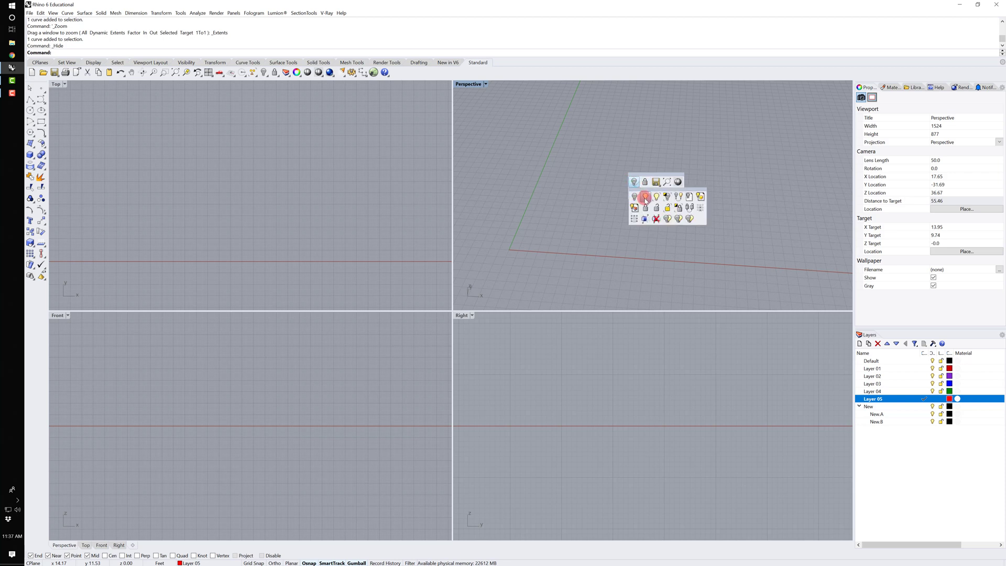
{"action": "left_click", "coordinate": [646, 197]}
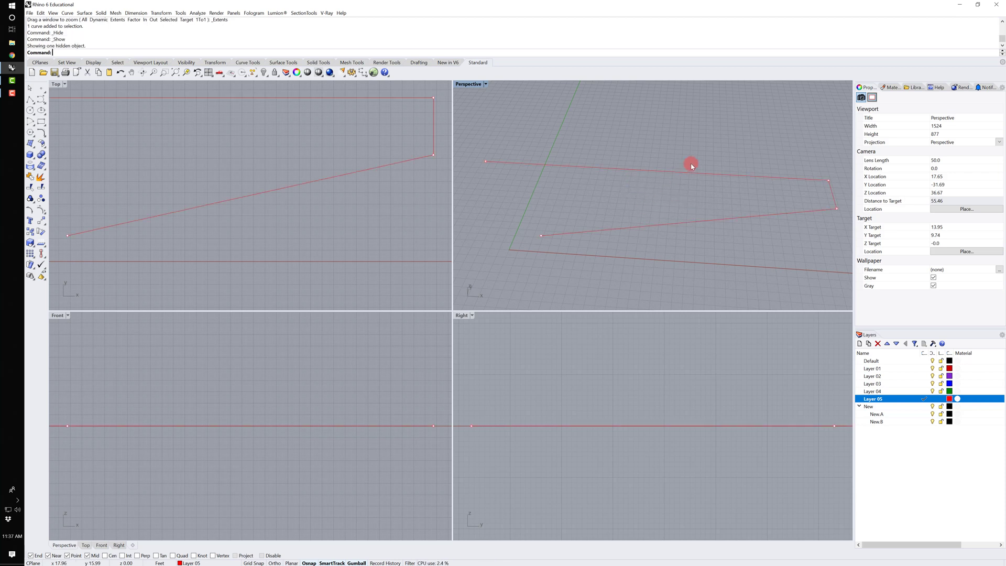
Hide the joined curve again and restore it, using the Hide and Show commands
{"action": "left_click", "coordinate": [672, 228]}
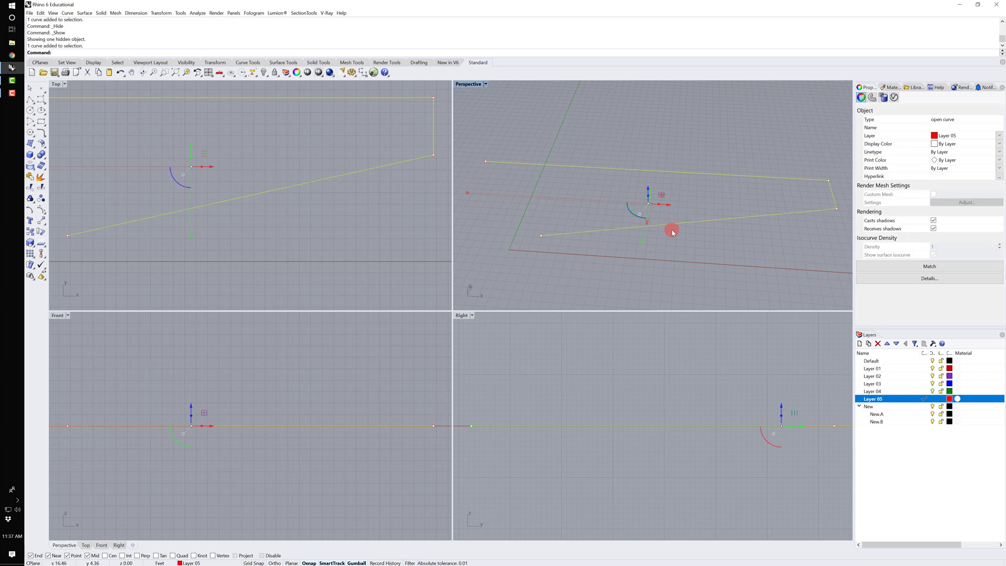
{"action": "key", "text": "Return"}
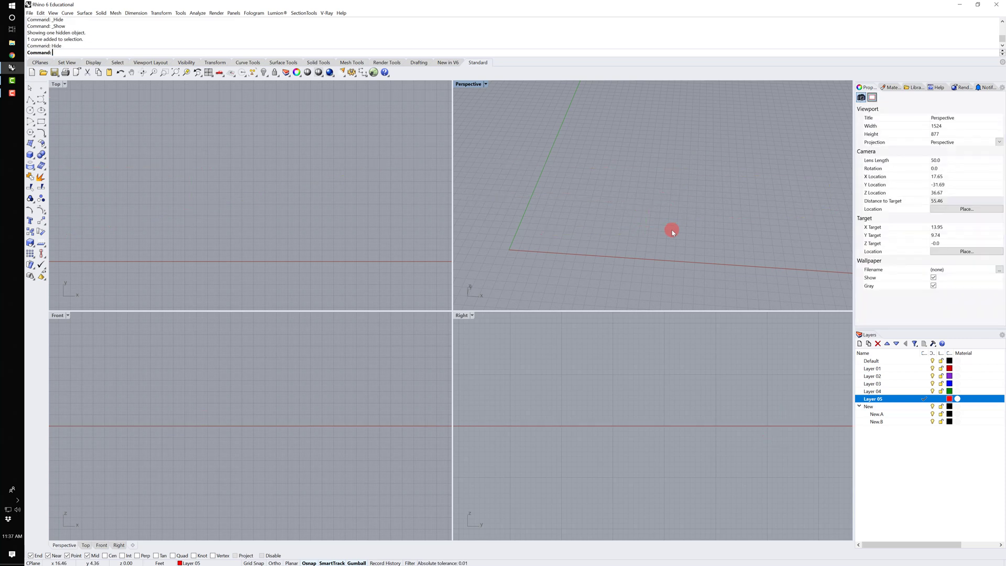
{"action": "type", "text": "Show"}
{"action": "key", "text": "Return"}
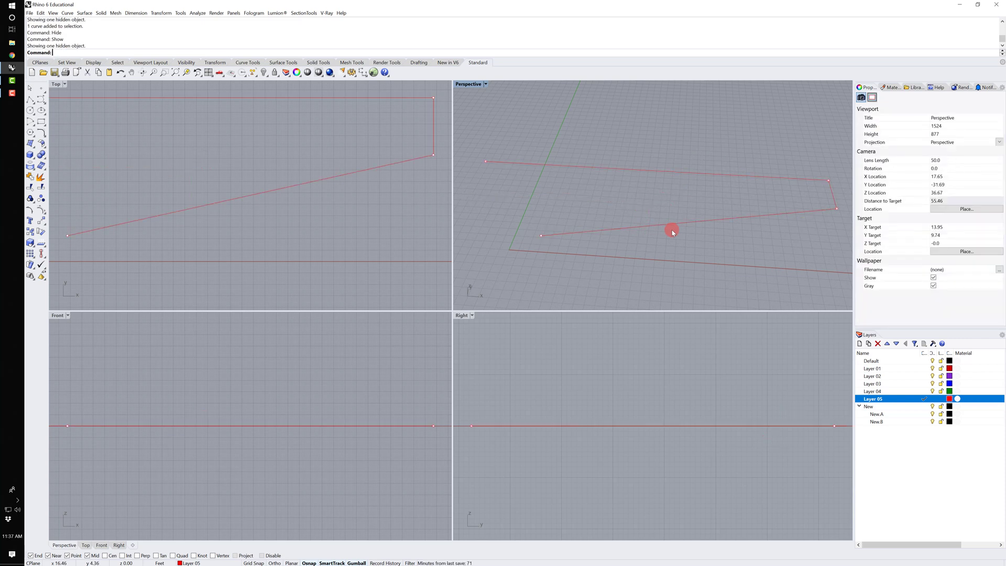
Lock the joined curve and release it again, using the Lock and Unlock commands
{"action": "left_click", "coordinate": [672, 217]}
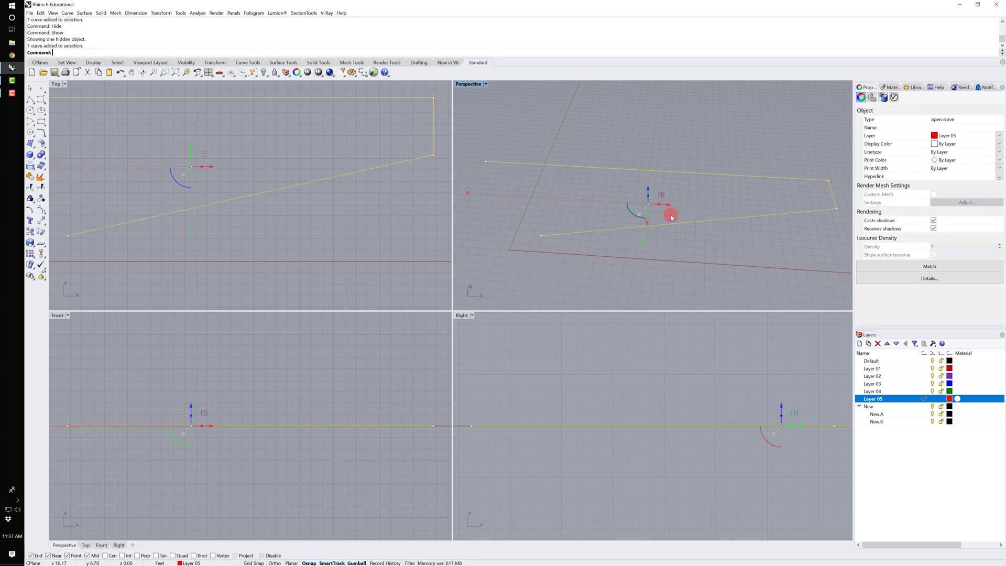
{"action": "type", "text": "Lock"}
{"action": "key", "text": "Return"}
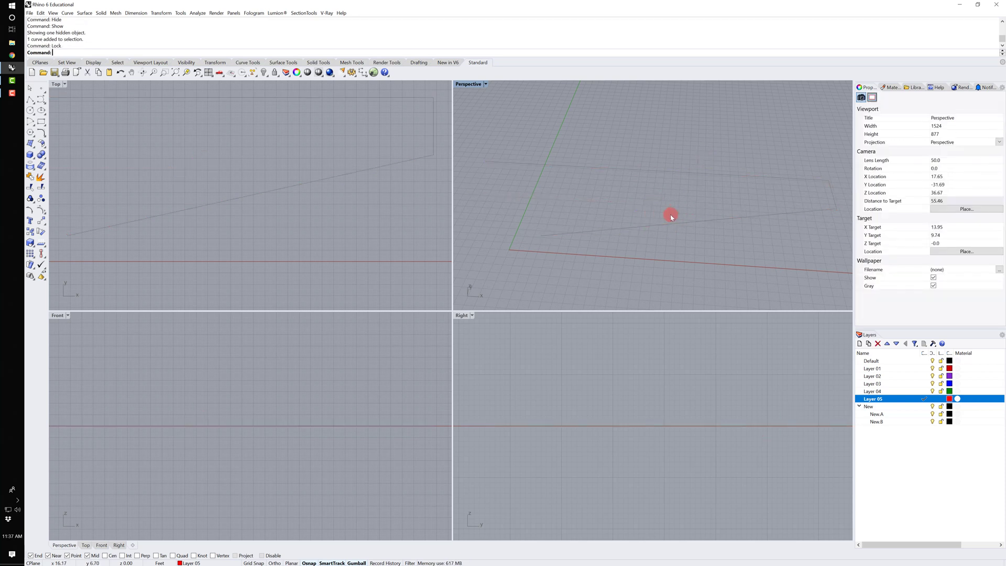
{"action": "type", "text": "Unlock"}
{"action": "key", "text": "Return"}
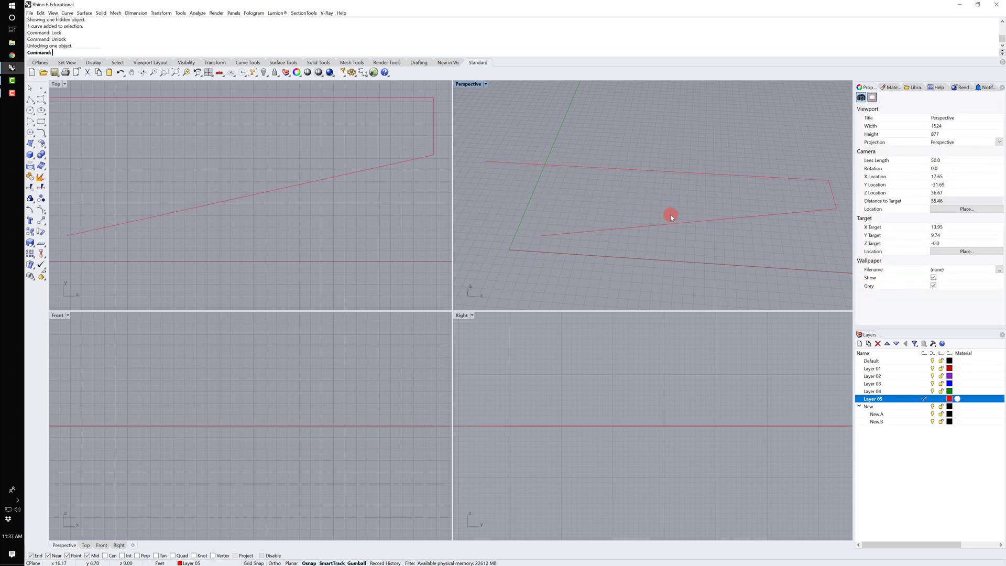
Examine the quick-access Hide, Lock and Save tools and the file-saving commands without running them, leaving the joined curve deselected
{"action": "left_click", "coordinate": [673, 172]}
{"action": "middle_click", "coordinate": [699, 166]}
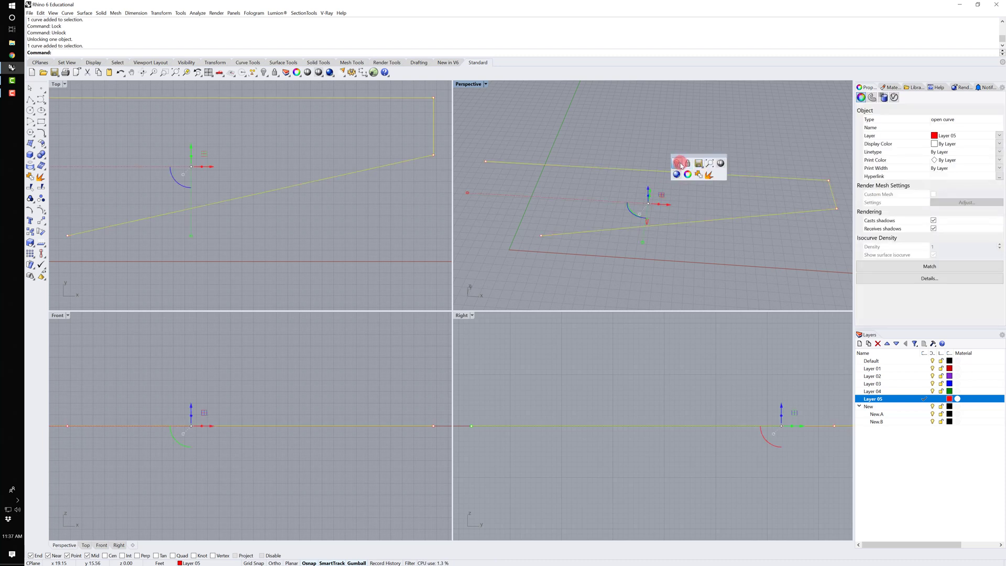
{"action": "middle_click", "coordinate": [634, 143]}
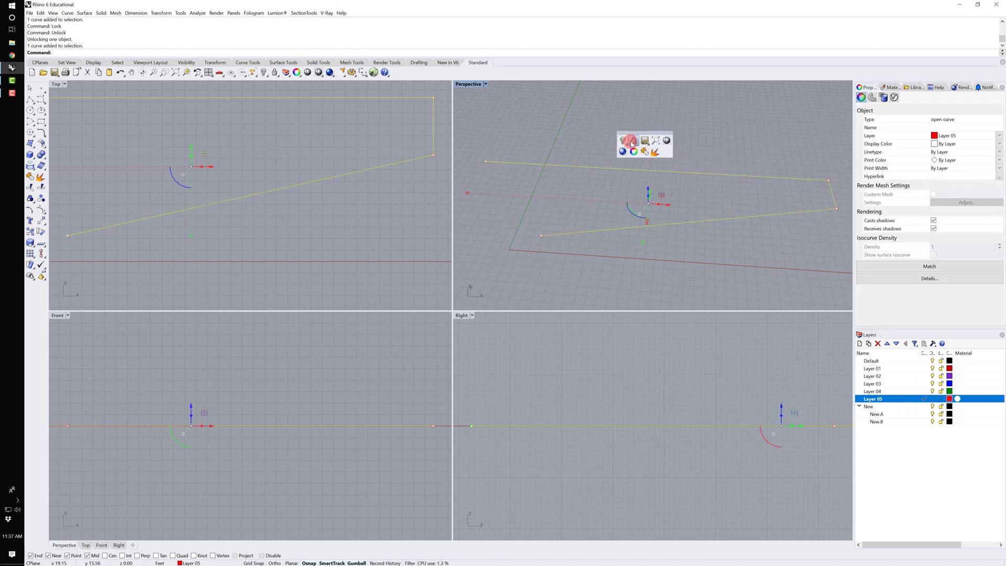
{"action": "left_click", "coordinate": [654, 121]}
{"action": "middle_click", "coordinate": [655, 125]}
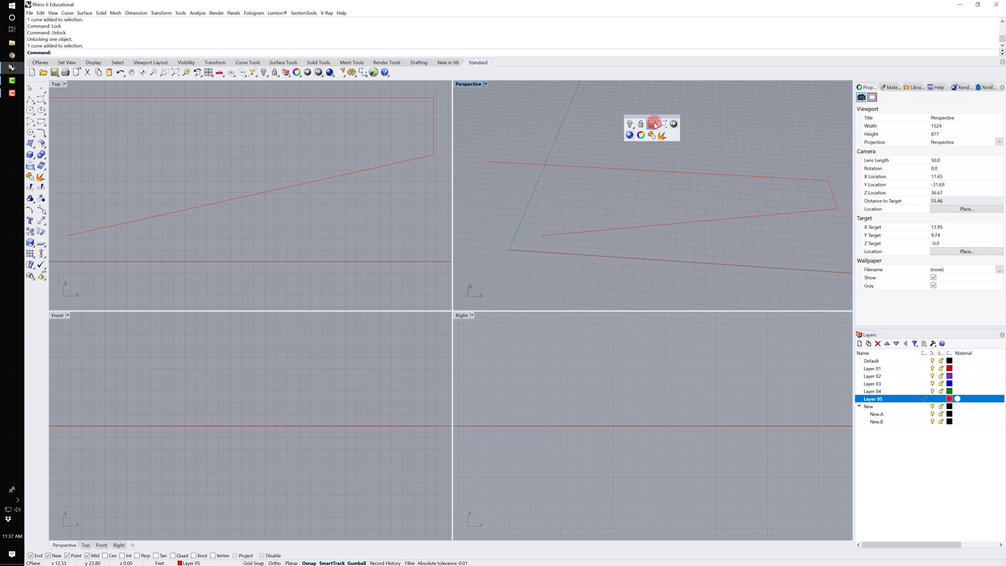
{"action": "left_click", "coordinate": [654, 124]}
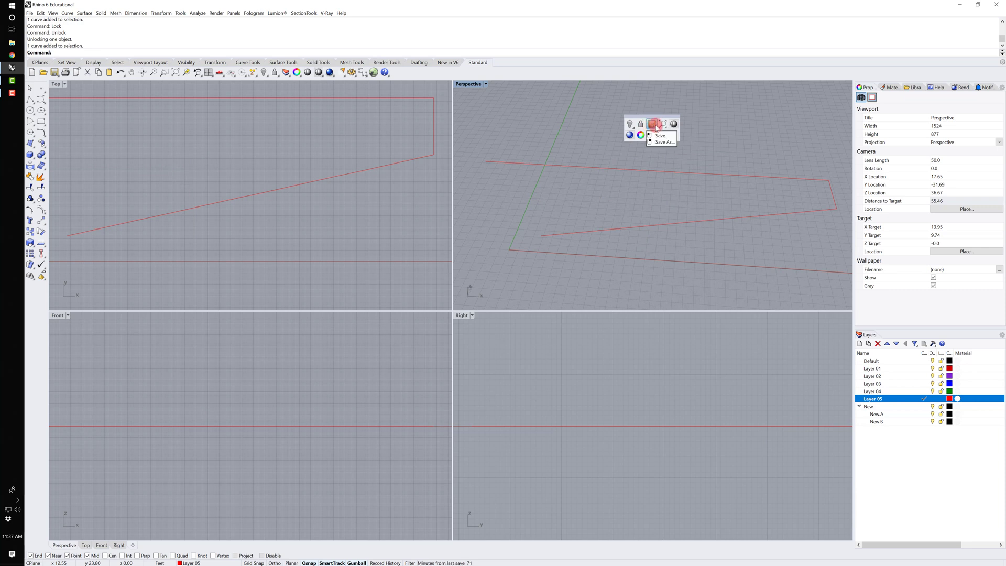
{"action": "left_click", "coordinate": [725, 152]}
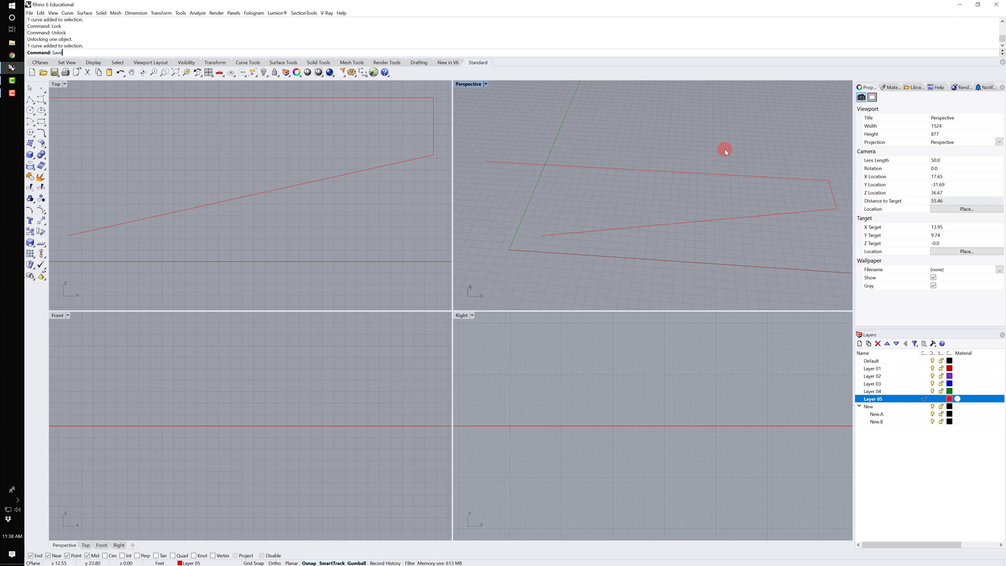
{"action": "left_click", "coordinate": [55, 72]}
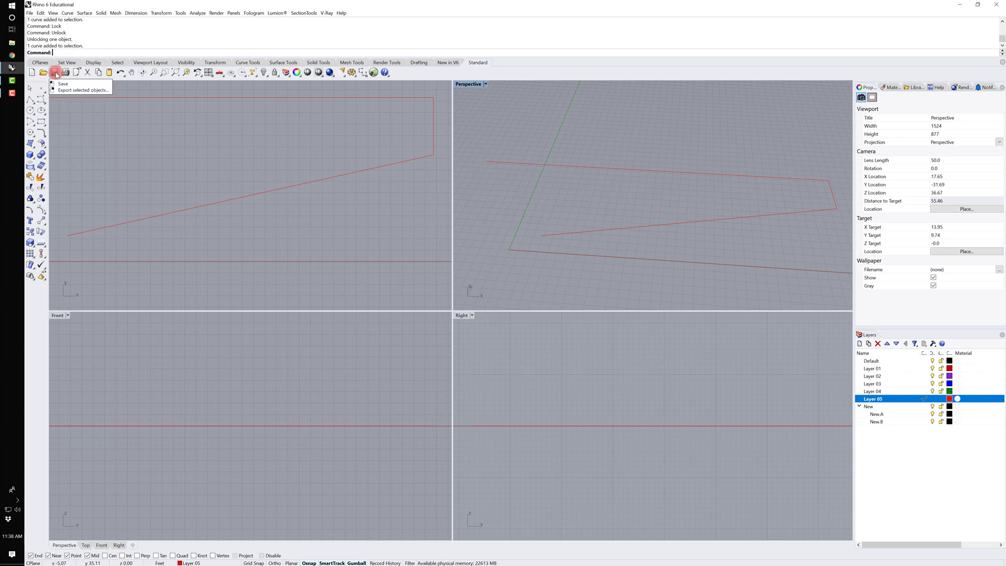
{"action": "left_click", "coordinate": [30, 12]}
{"action": "left_click", "coordinate": [61, 50]}
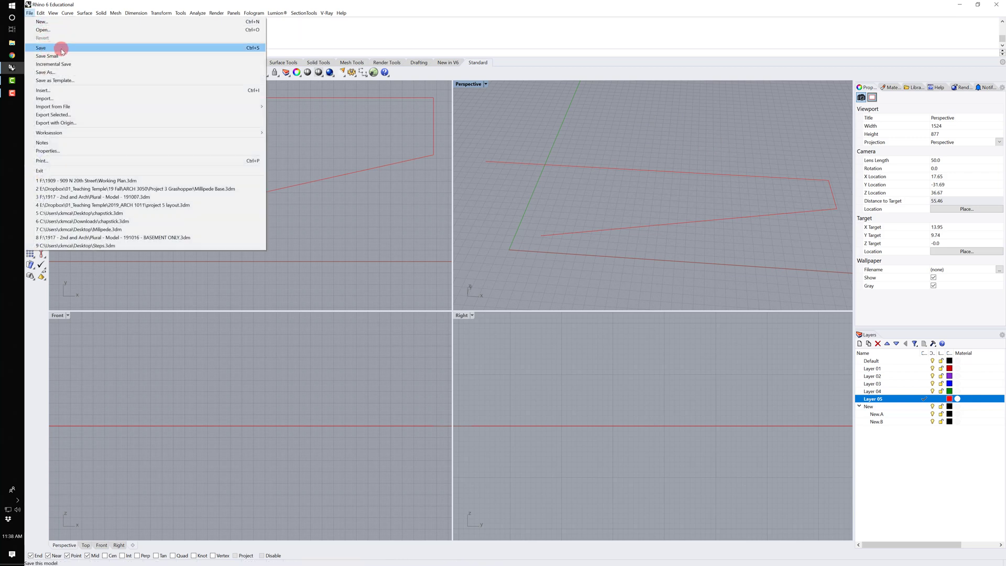
{"action": "left_click", "coordinate": [645, 153]}
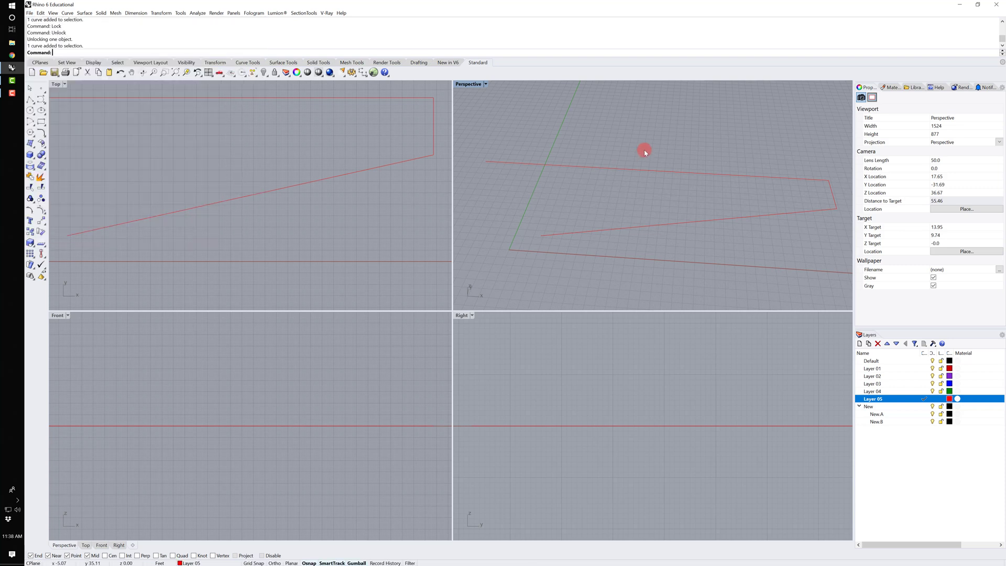